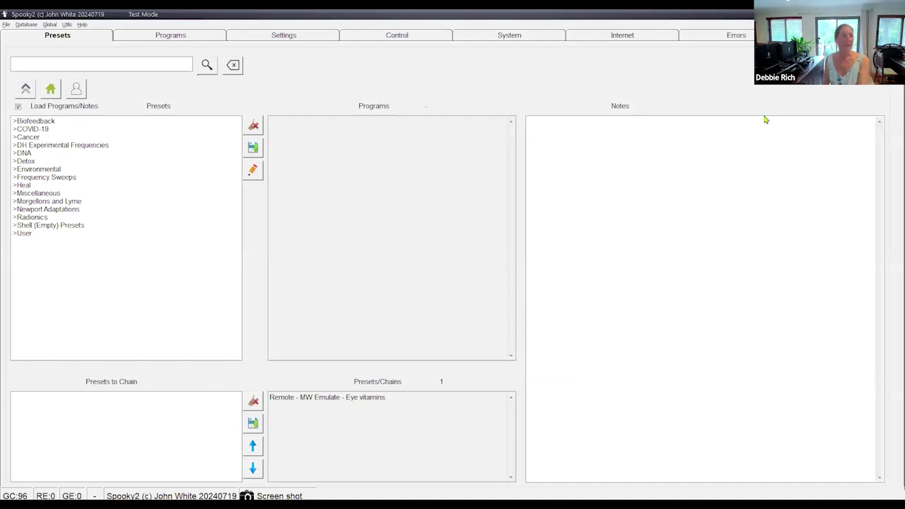
Rescan for connected devices and show the detected generators.
click(68, 26)
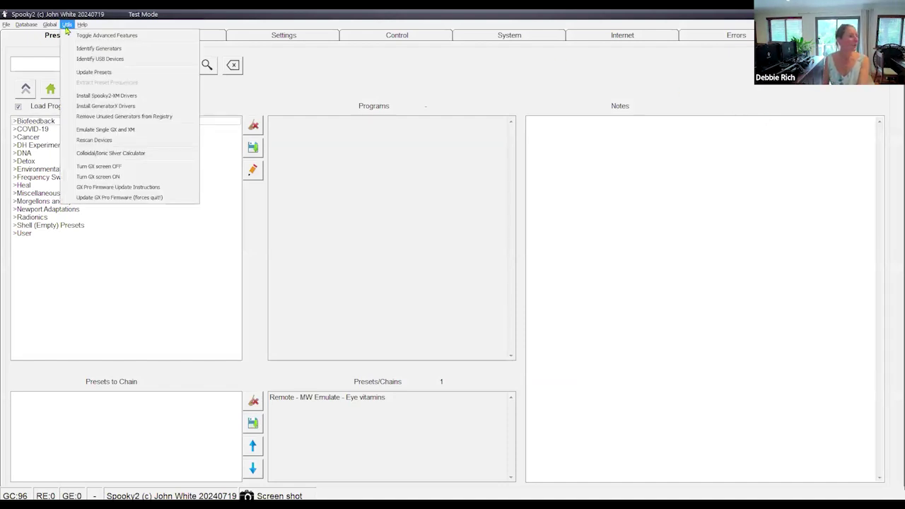
click(92, 140)
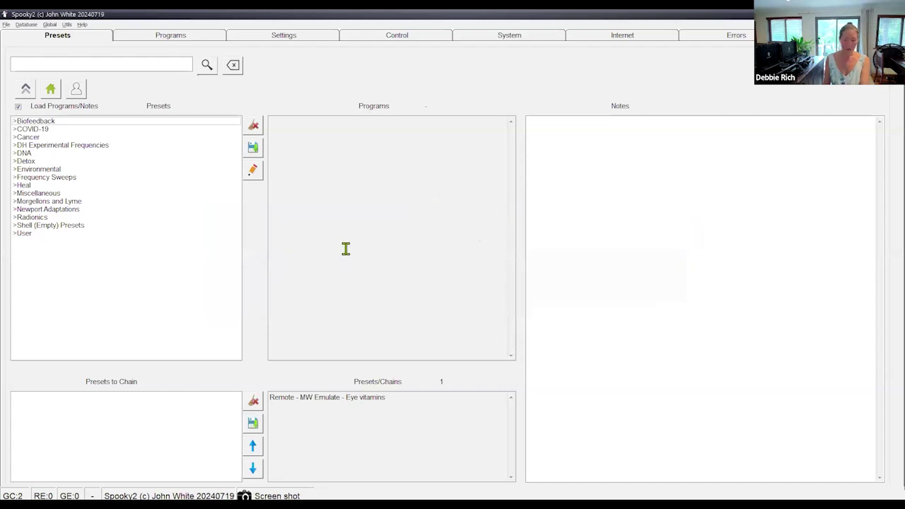
click(375, 40)
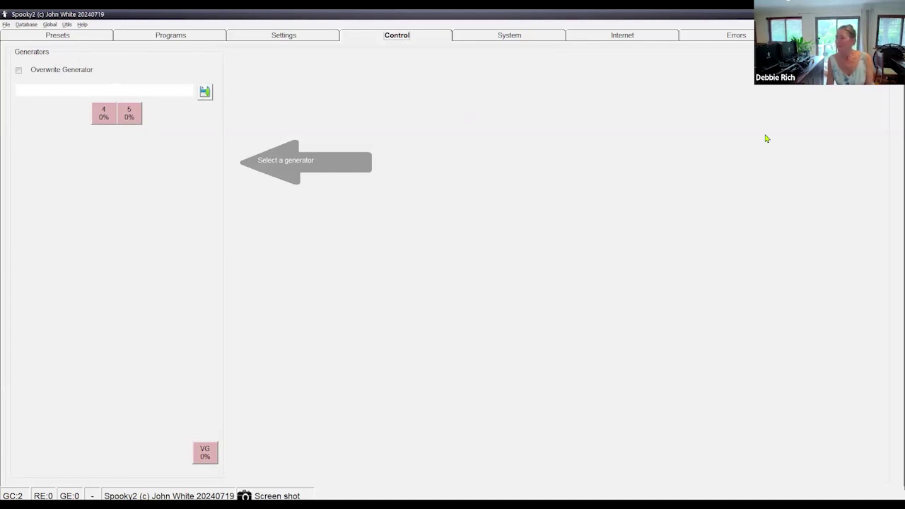
Select the Biofeedback preset Spooky2 Scalar Digitizer Slave (GX) - JW and set the Out 1 generator number to 4.
click(27, 39)
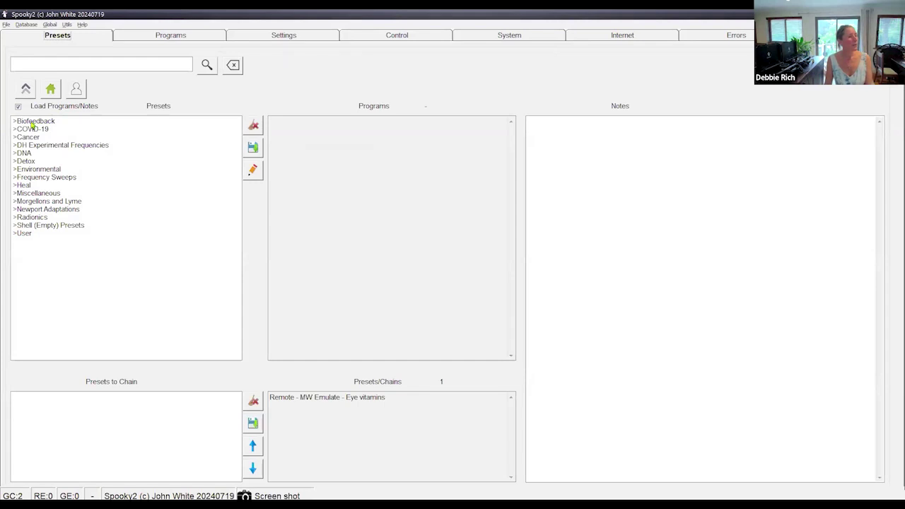
double_click(32, 123)
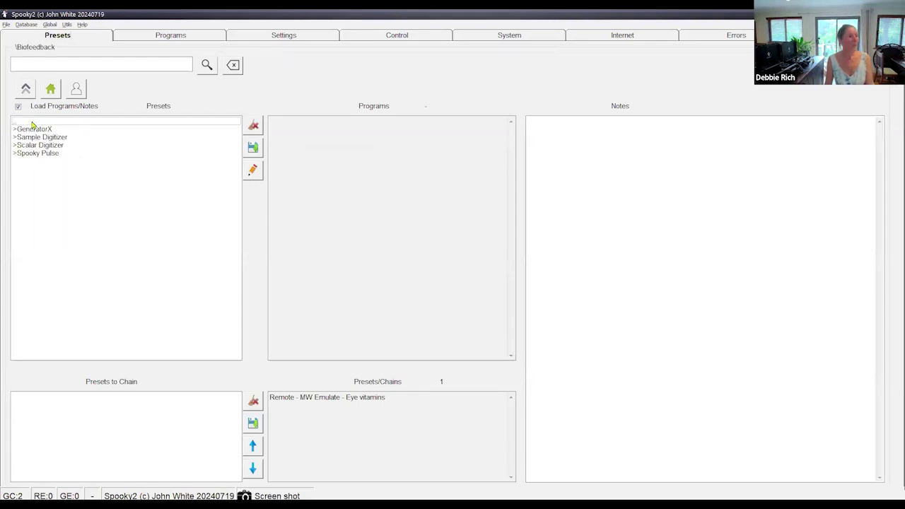
double_click(25, 145)
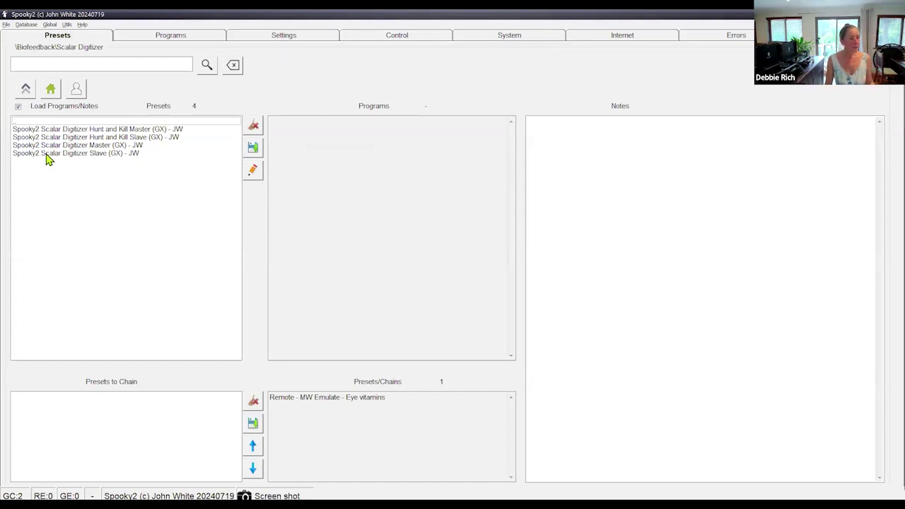
click(48, 153)
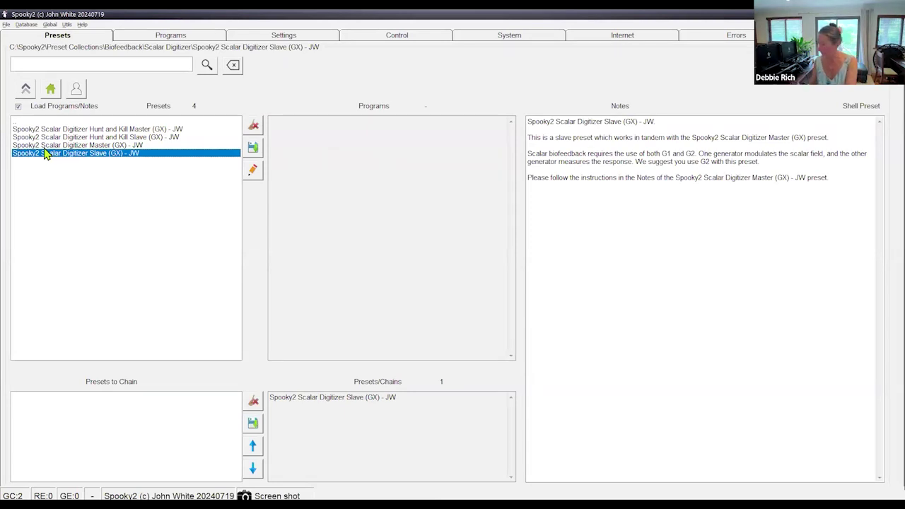
click(282, 37)
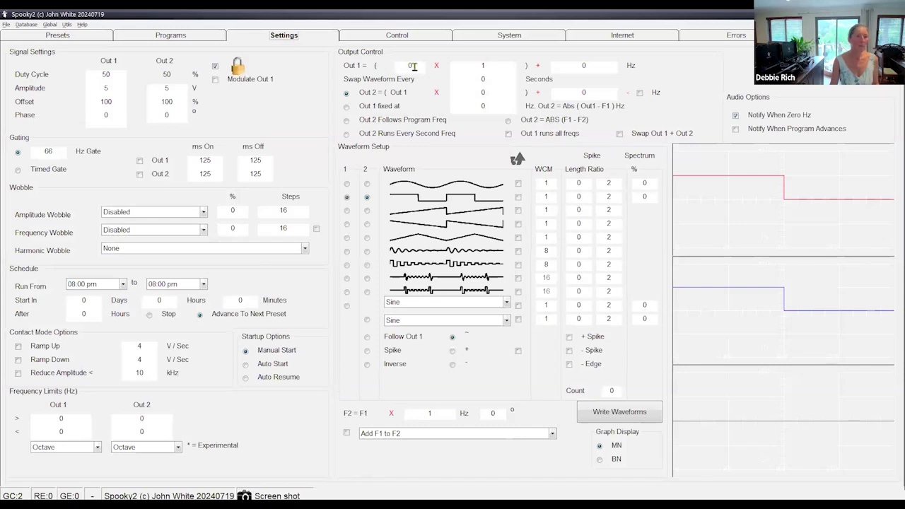
text(4)
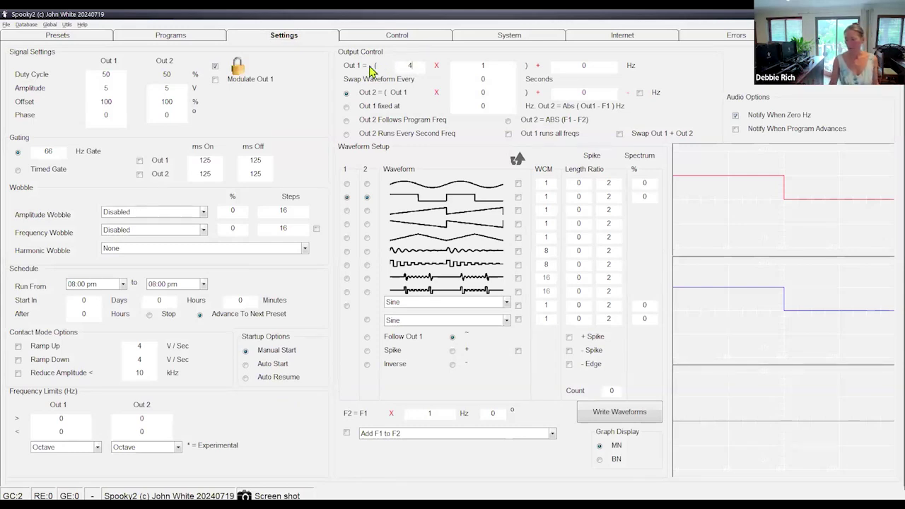
Load the Scalar Digitizer Slave preset into generator 5 with overwriting enabled.
click(390, 37)
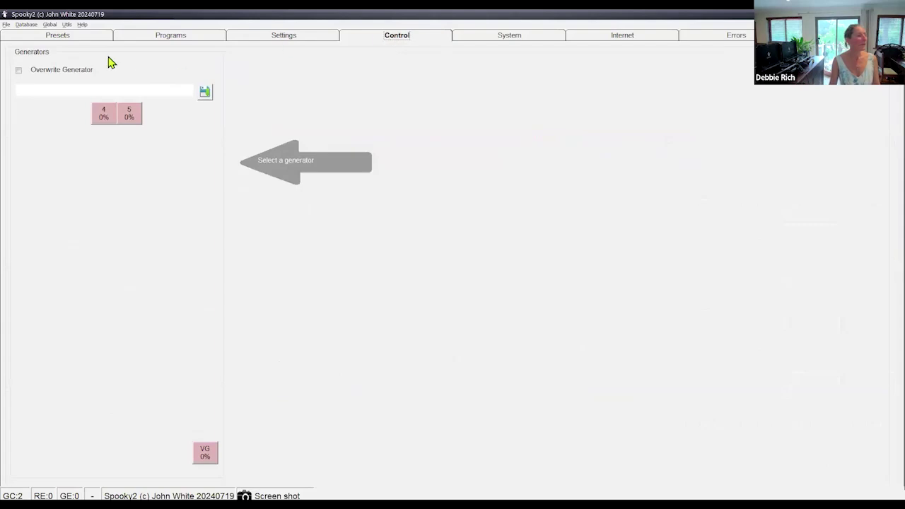
click(19, 70)
click(129, 116)
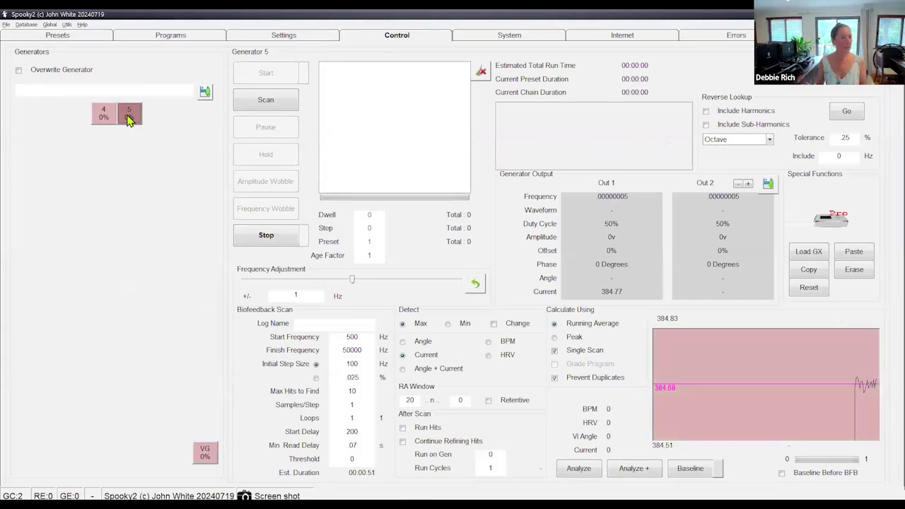
click(20, 70)
click(99, 111)
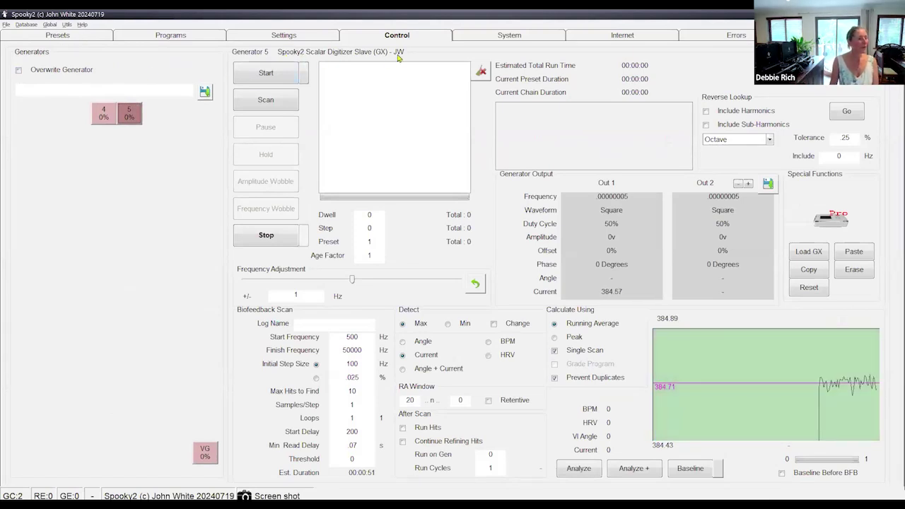
Select the Spooky2 Scalar Digitizer Master (GX) - JW preset and load it into generator 4, overwriting its contents.
click(46, 39)
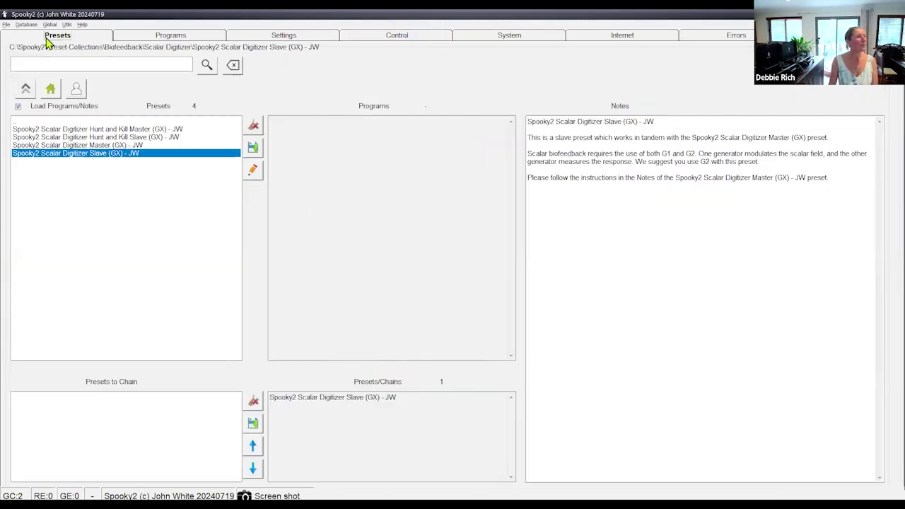
click(68, 145)
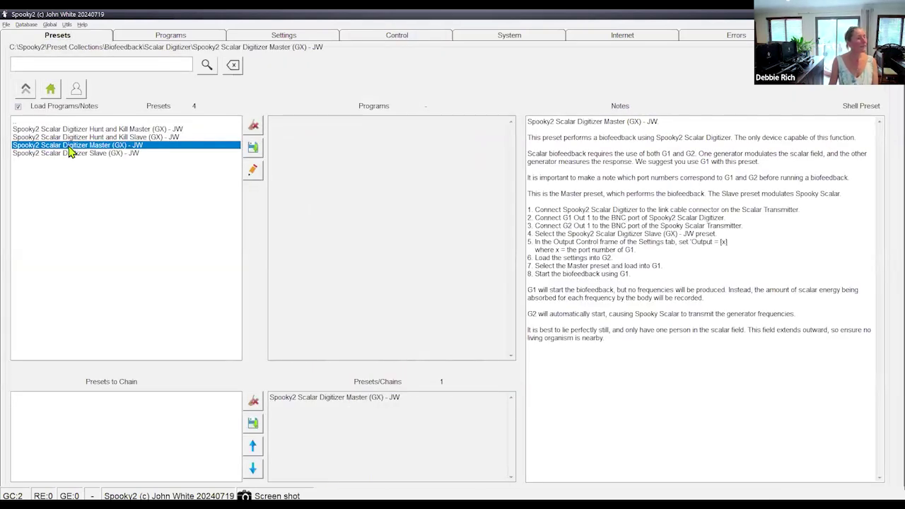
click(364, 39)
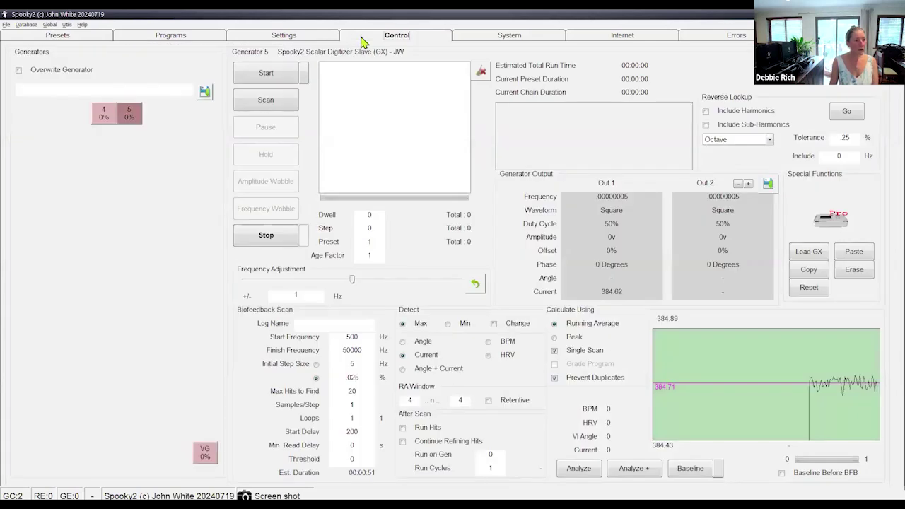
click(19, 70)
click(101, 115)
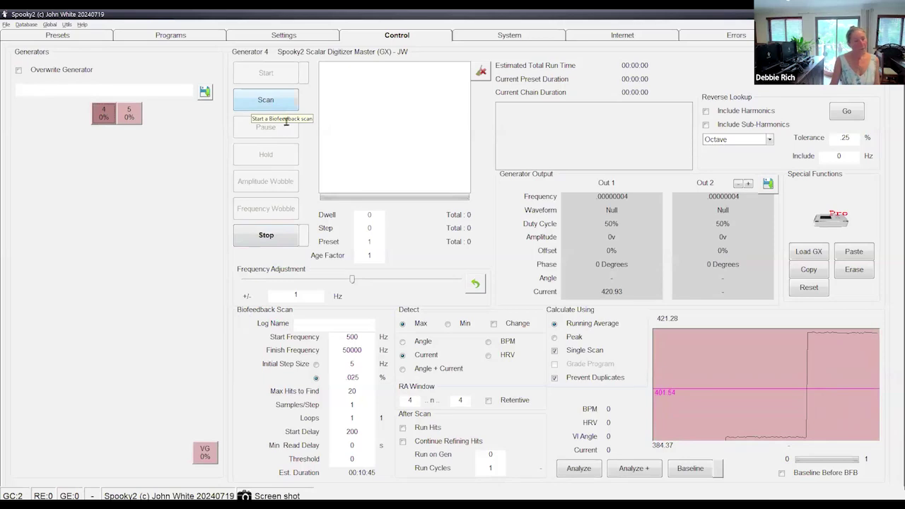
Set the biofeedback scan's start delay to 2000 for generator 4.
click(366, 428)
text(0)
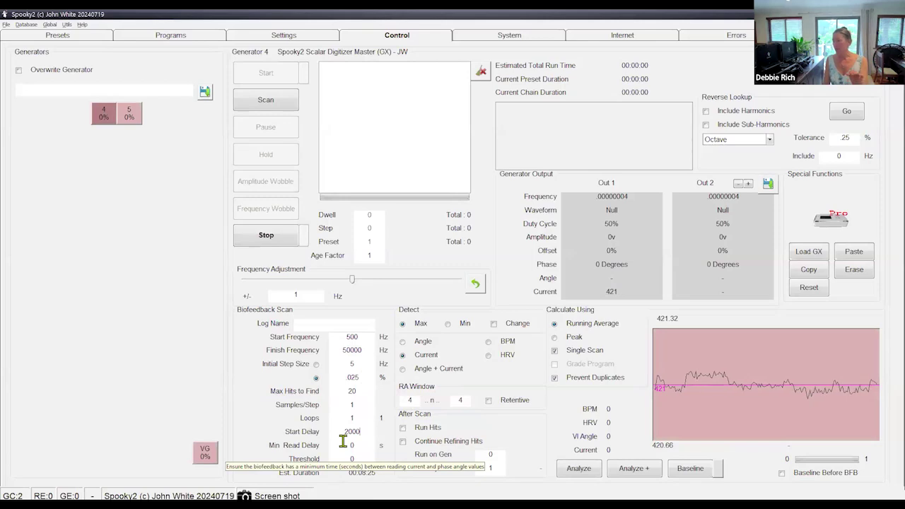
click(691, 471)
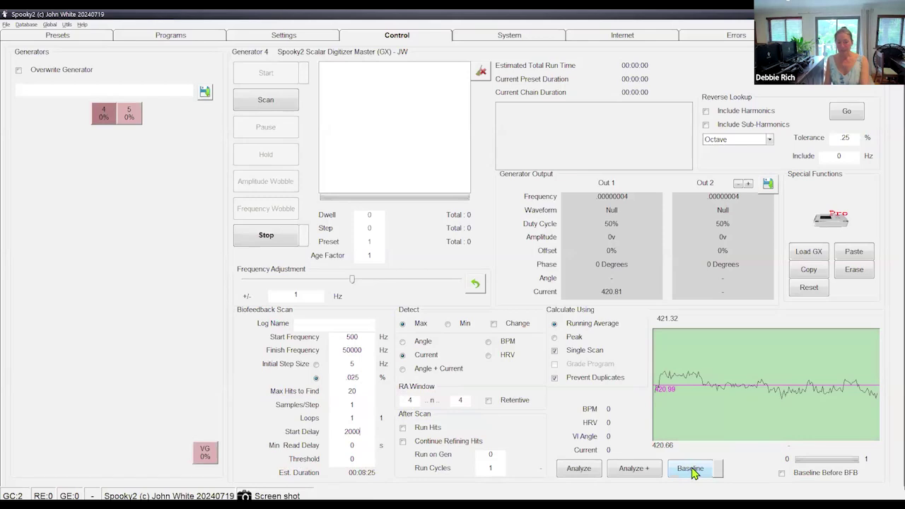
click(690, 472)
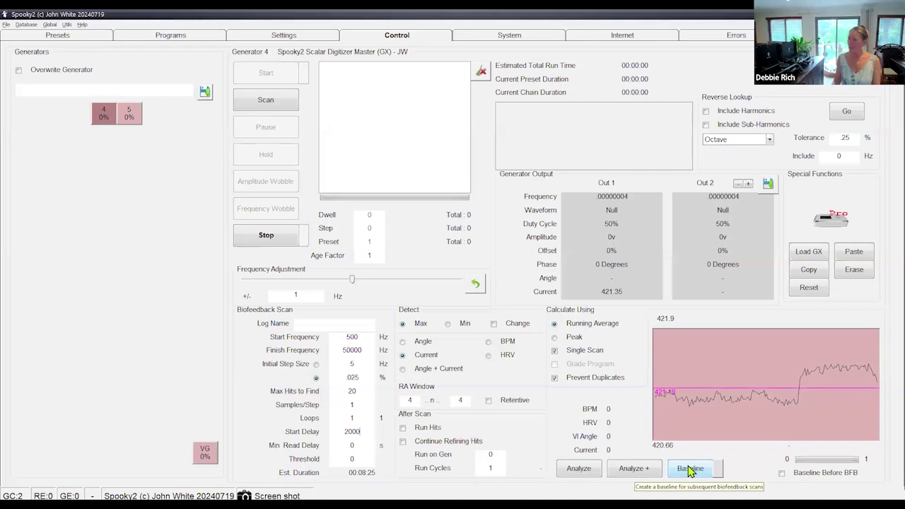
click(690, 469)
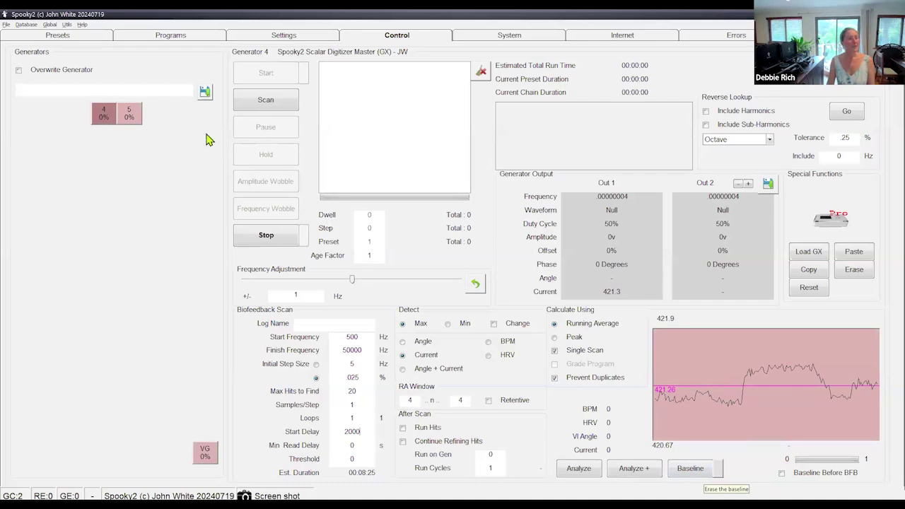
Set generator 4's biofeedback scan to find a maximum of 40 hits, and switch to the scan tips slide.
click(134, 119)
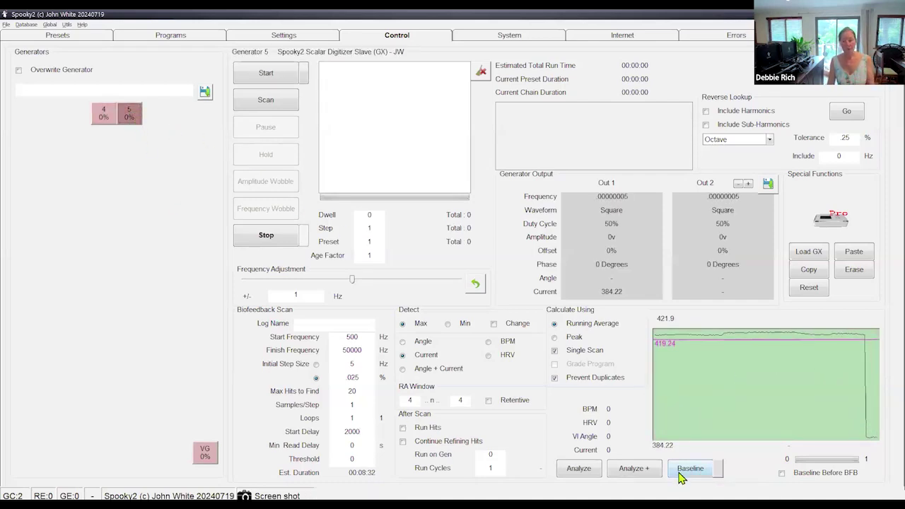
click(99, 117)
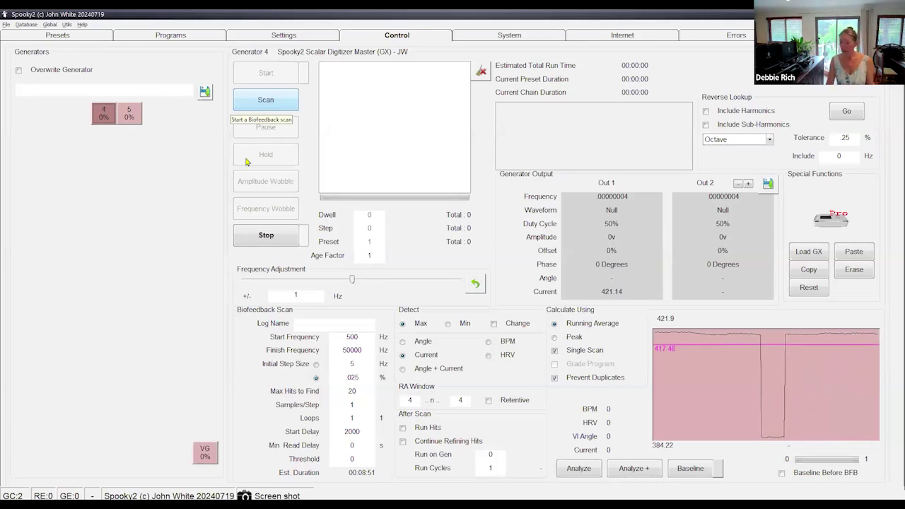
double_click(346, 392)
text(40)
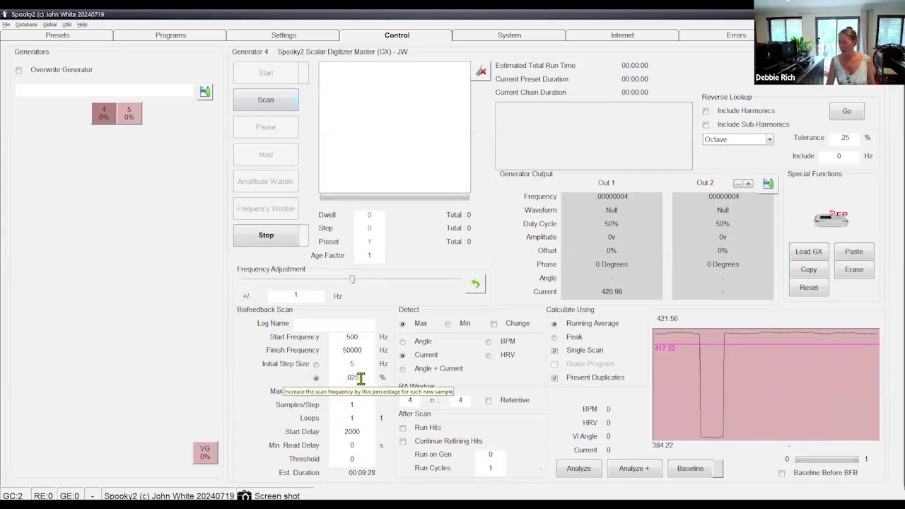
double_click(350, 379)
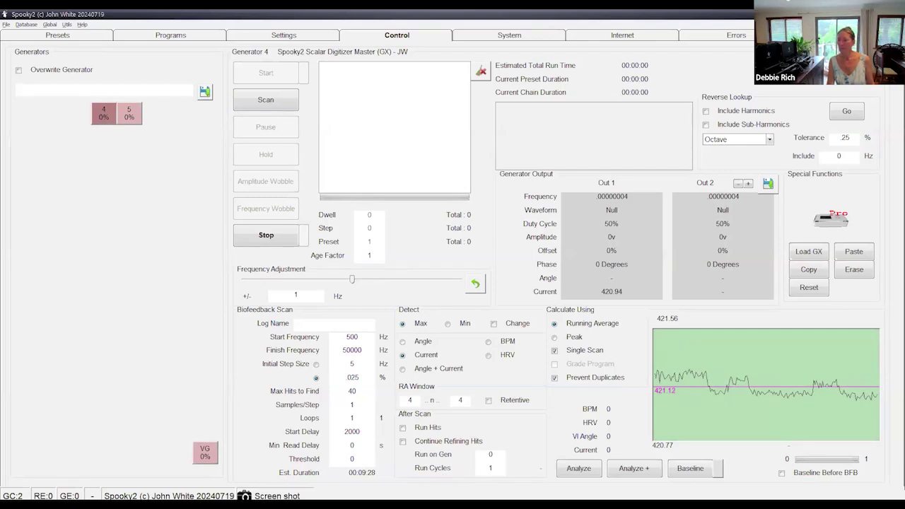
key(alt+Tab)
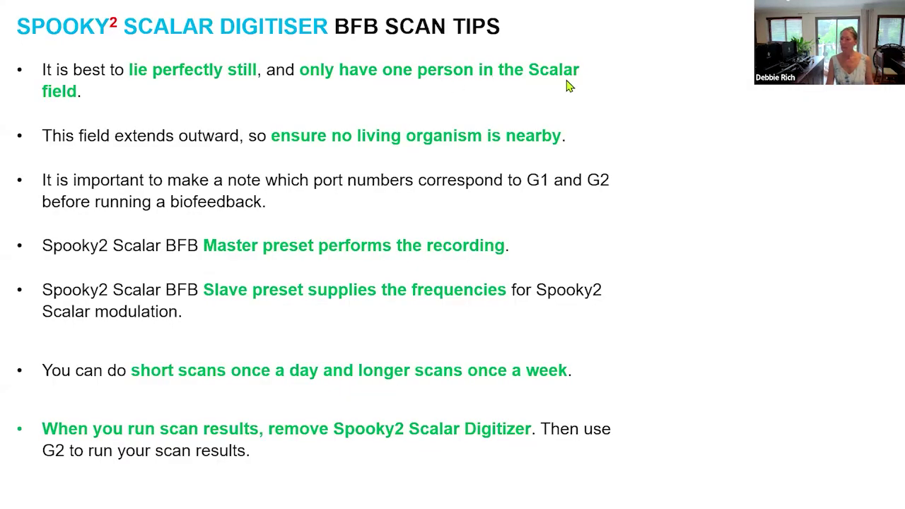
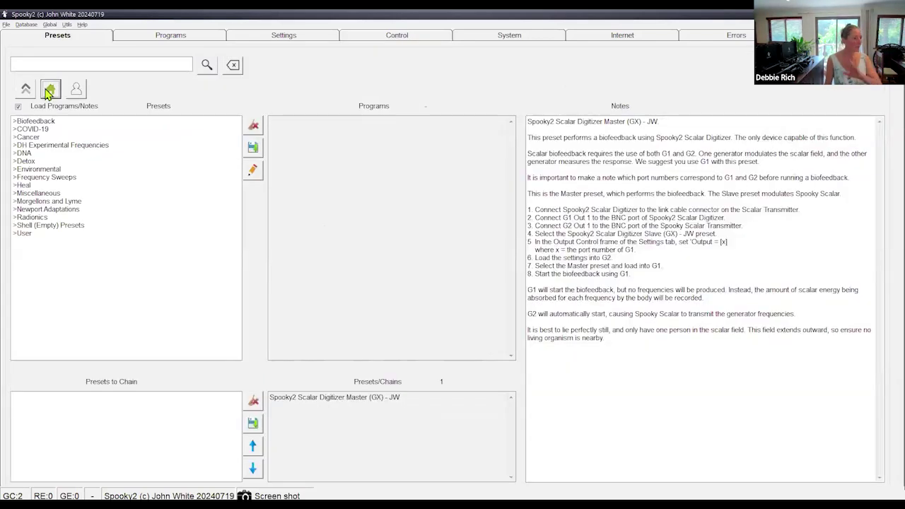
Select the Spooky2 Scalar Digitizer Hunt and Kill Slave (GX) - JW preset and set the Out 1 generator number to 4.
double_click(33, 122)
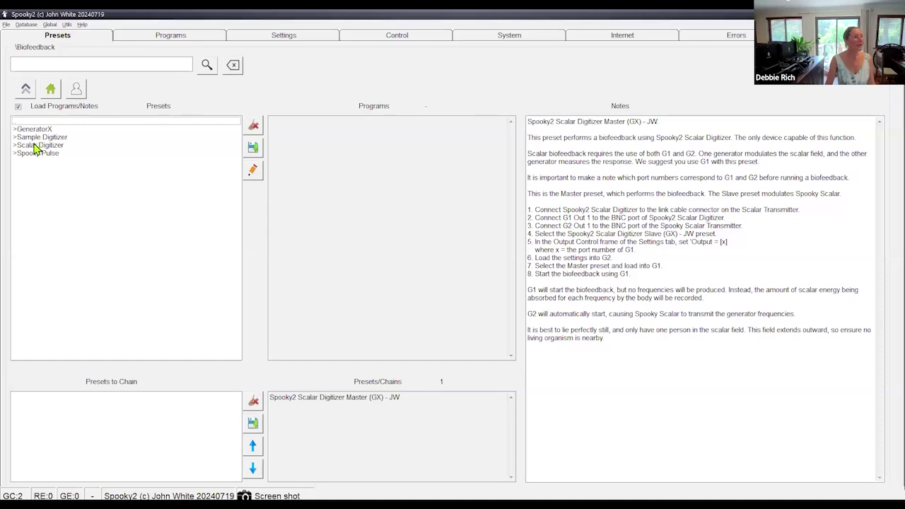
double_click(33, 145)
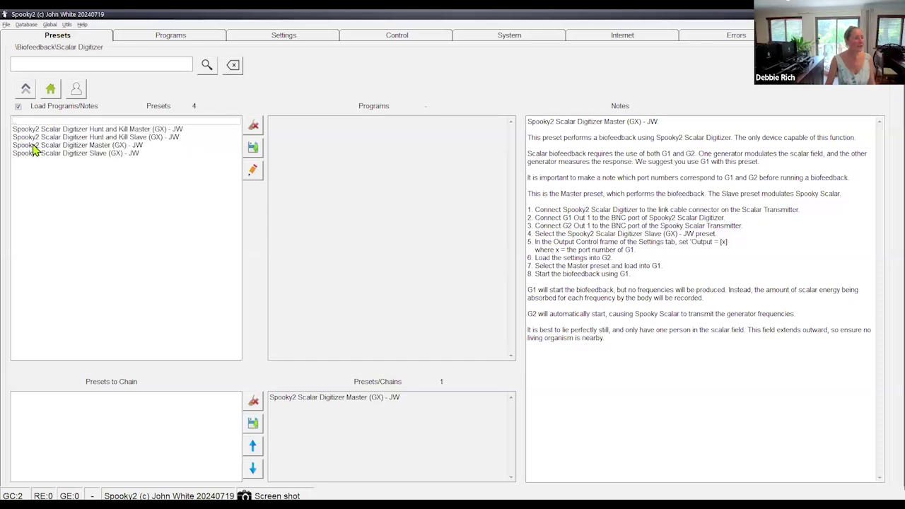
click(69, 138)
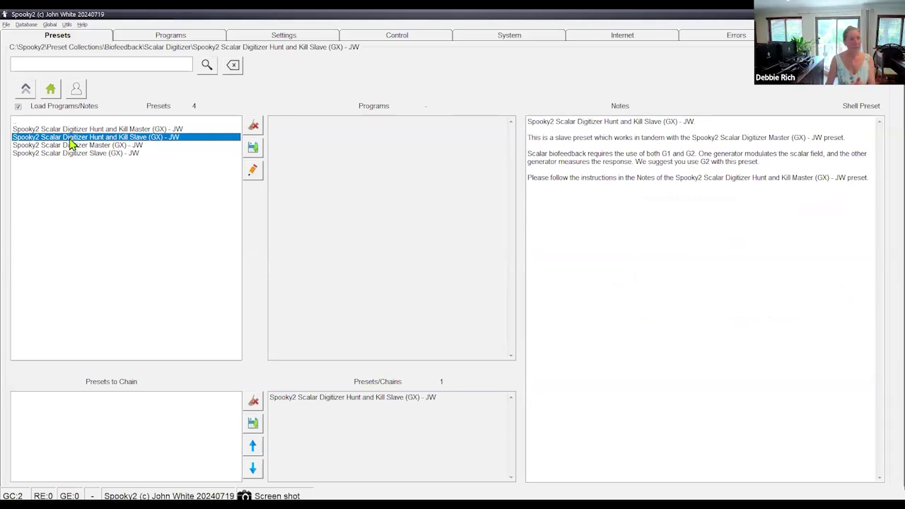
click(259, 35)
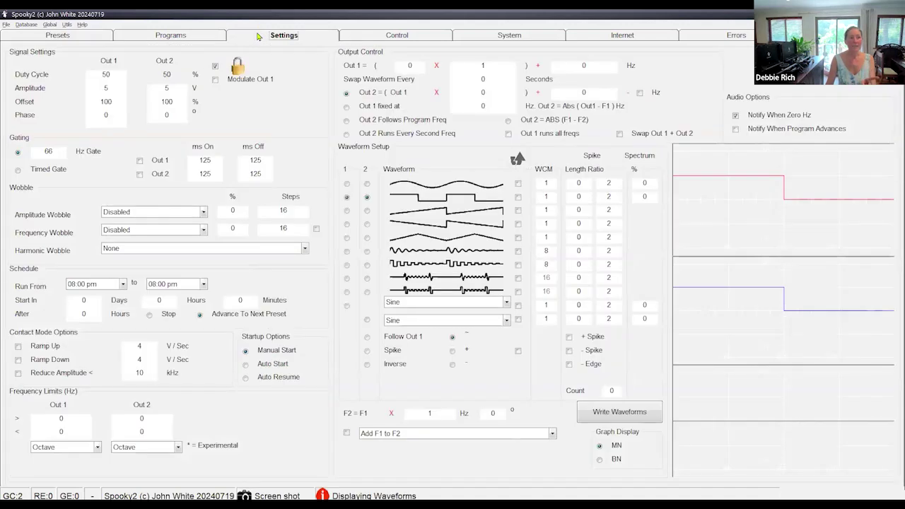
click(401, 66)
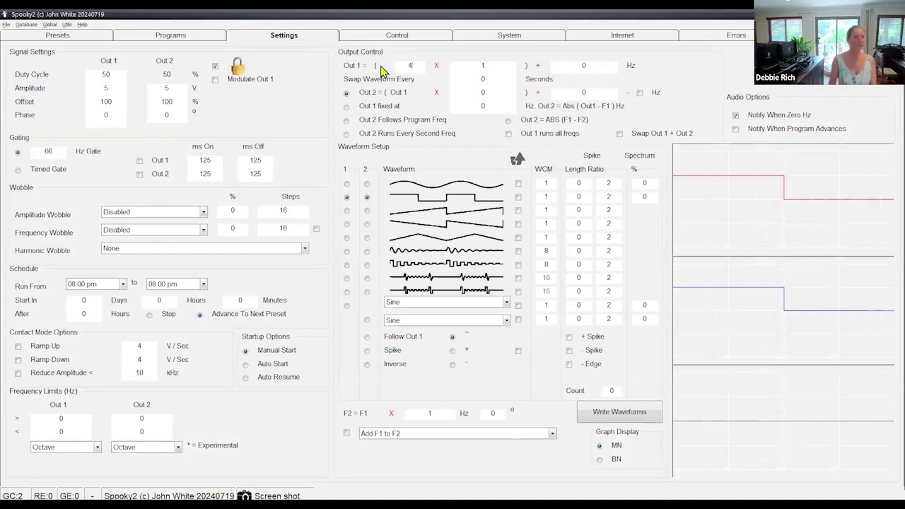
Load the Hunt and Kill Slave preset into generator 5 with overwriting enabled.
click(386, 36)
click(18, 69)
click(130, 115)
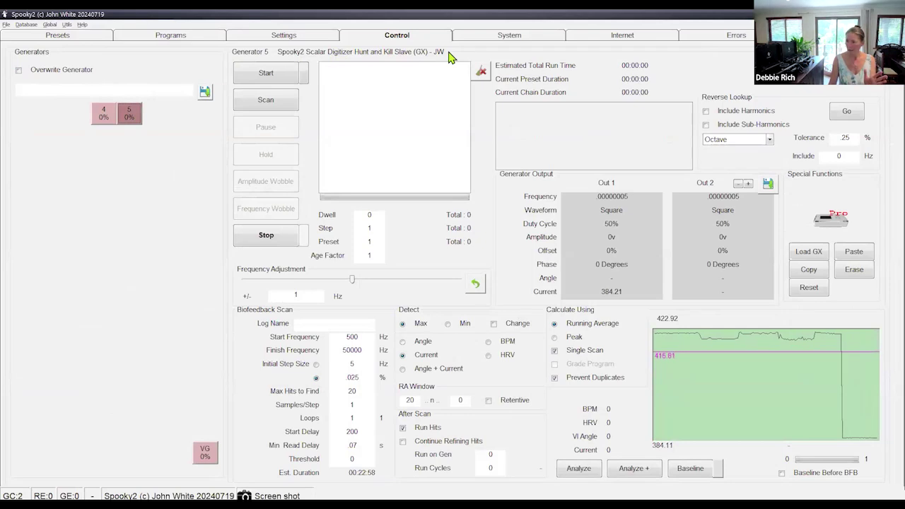
Load the Spooky2 Scalar Digitizer Hunt and Kill Master (GX) - JW preset into generator 4 with overwriting enabled.
click(55, 37)
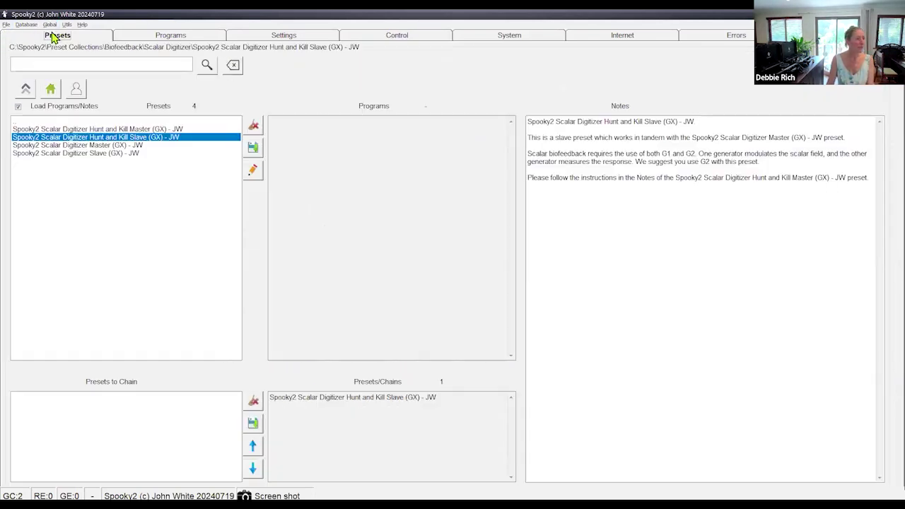
click(71, 130)
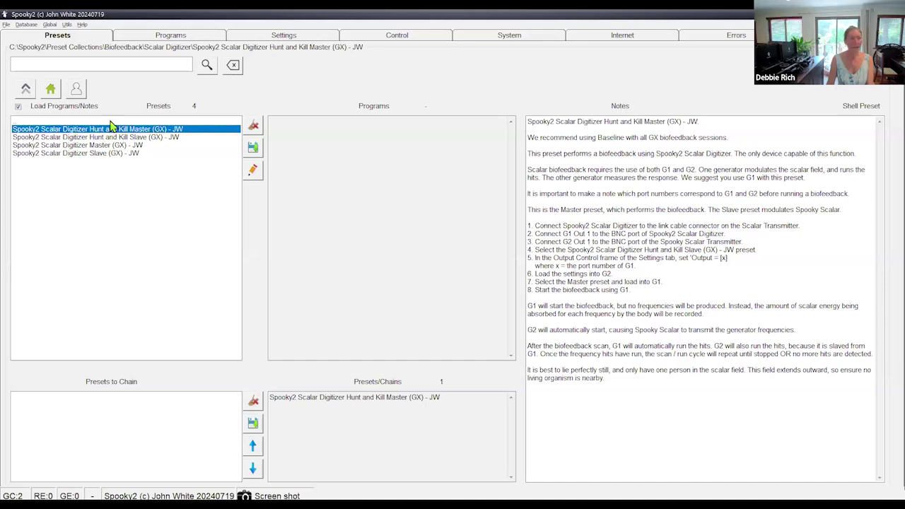
click(385, 37)
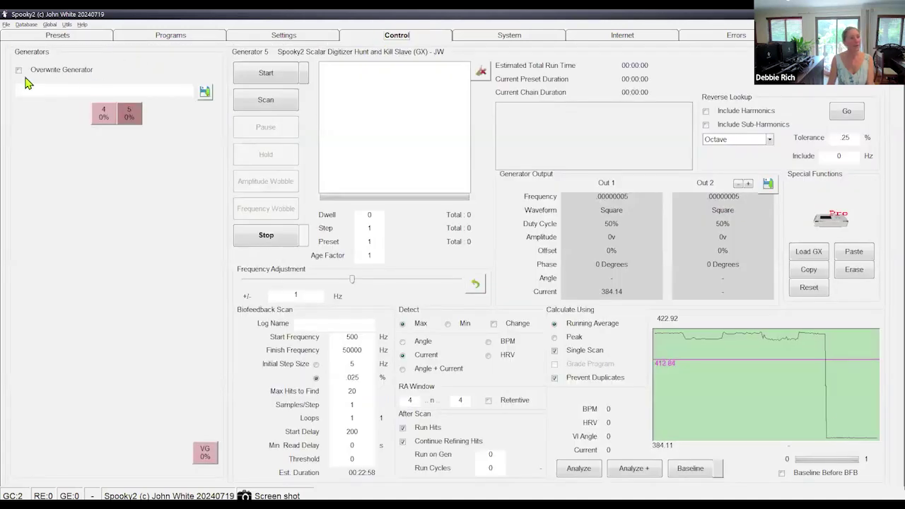
click(18, 69)
click(104, 112)
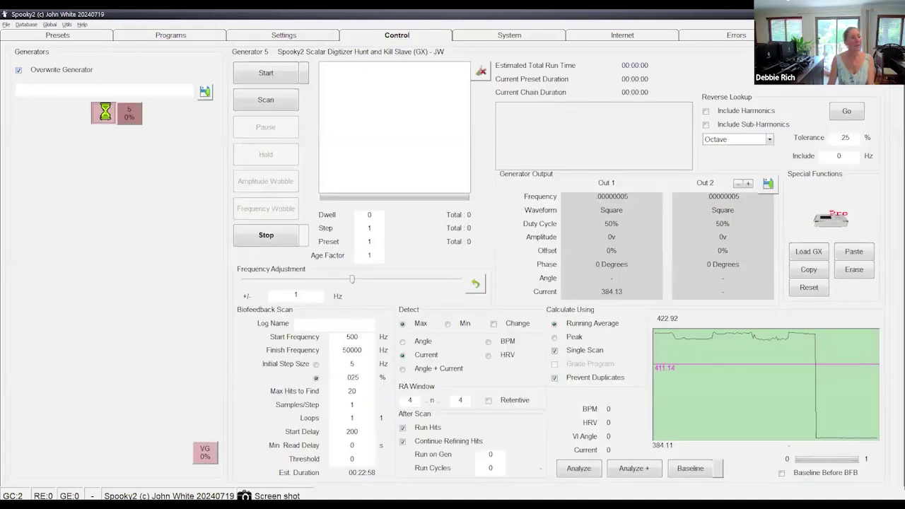
Name the biofeedback scan log with the person's first name followed by "Scalar HK".
click(313, 324)
text(Deb)
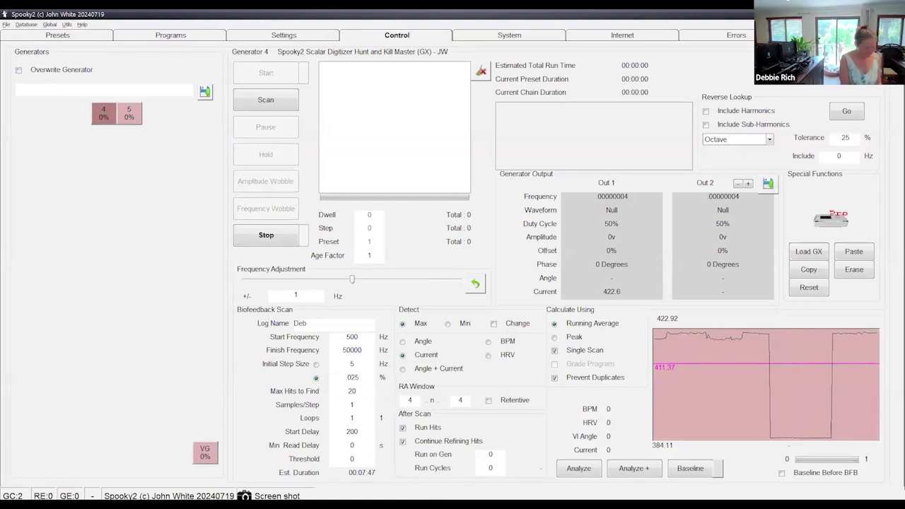
text( Scalar HK)
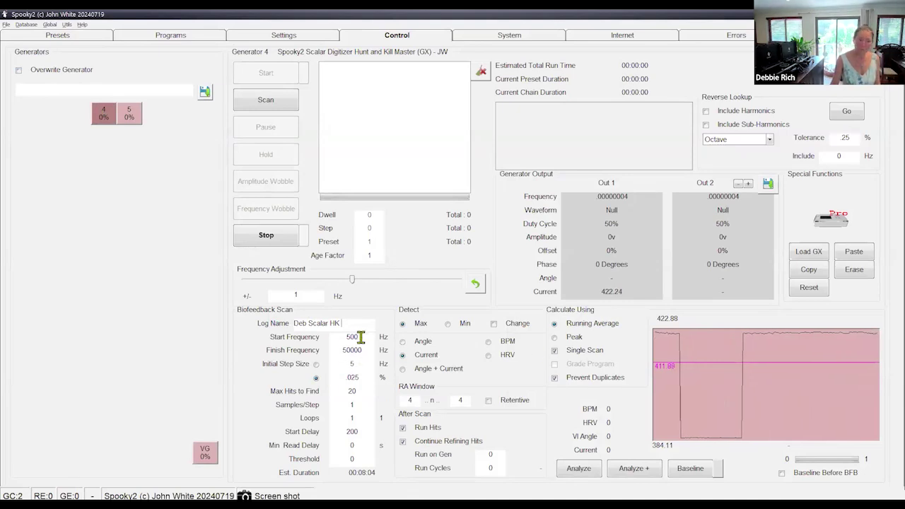
Set the Hunt and Kill scan's start delay to 2000 on generator 4.
drag(334, 338, 345, 379)
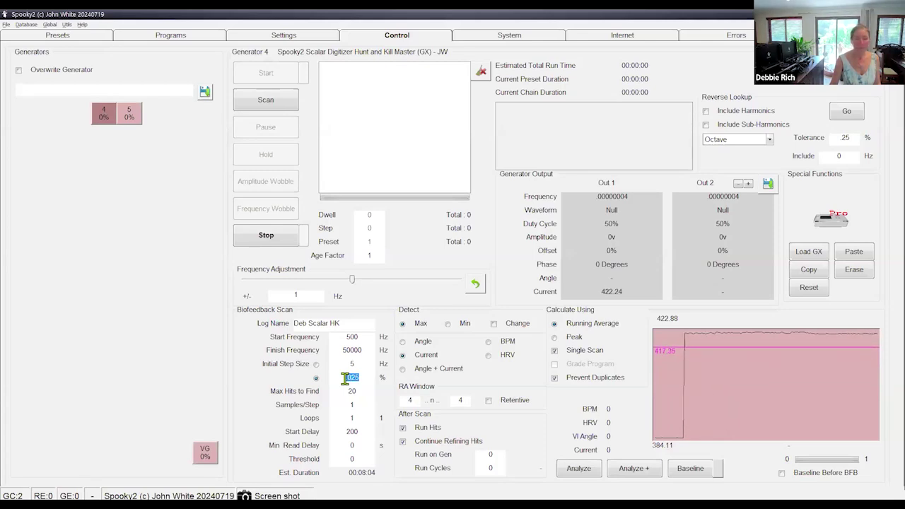
key(Tab)
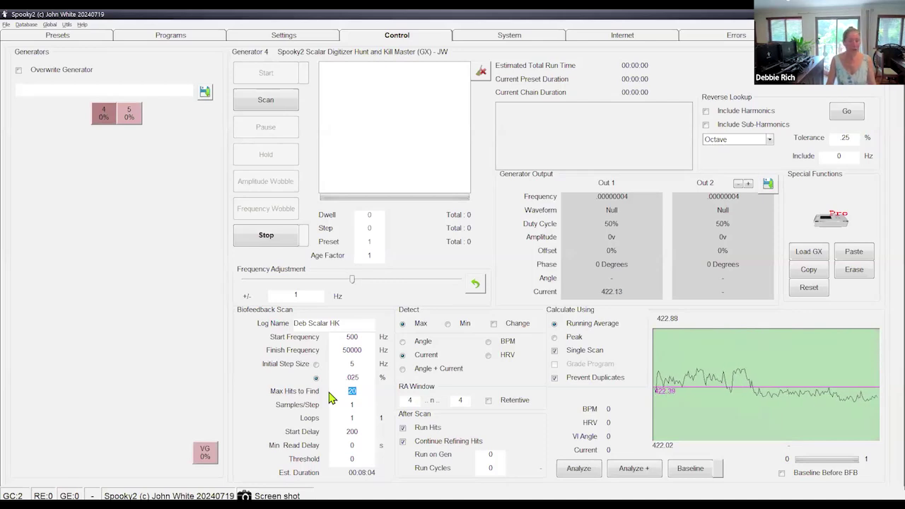
double_click(352, 405)
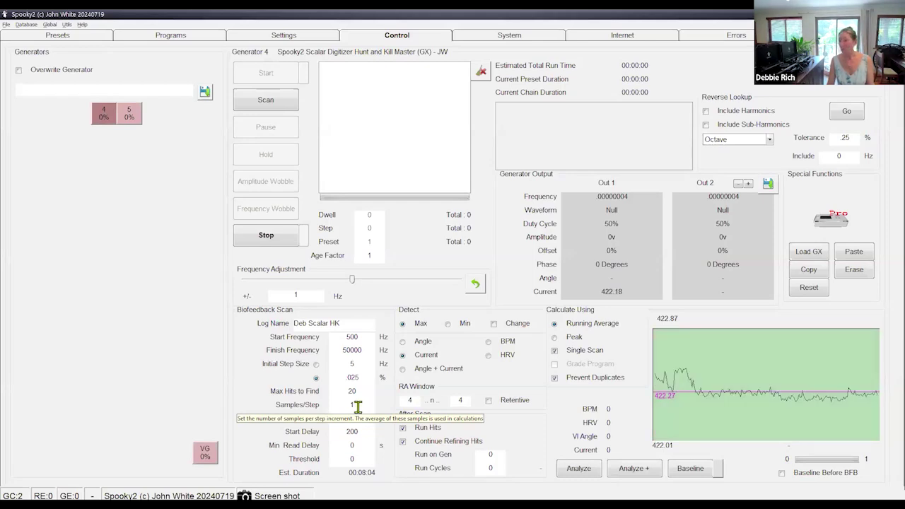
click(360, 419)
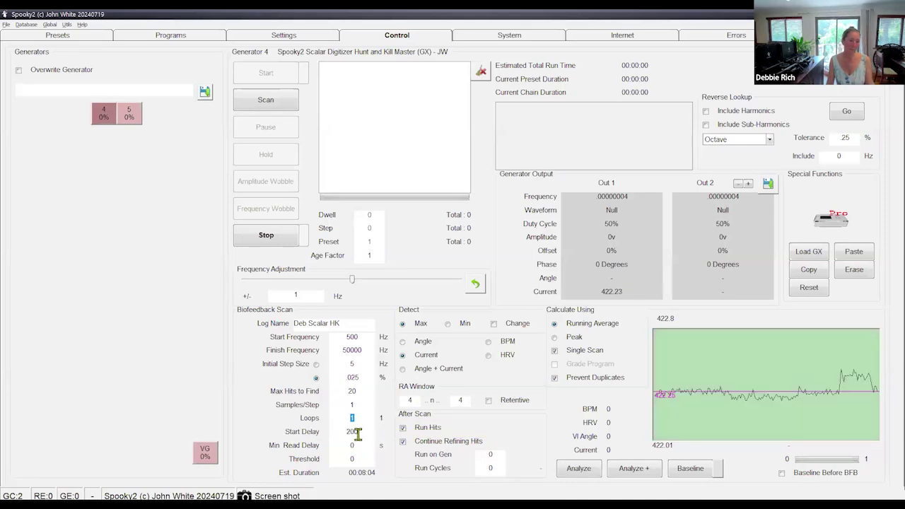
double_click(358, 434)
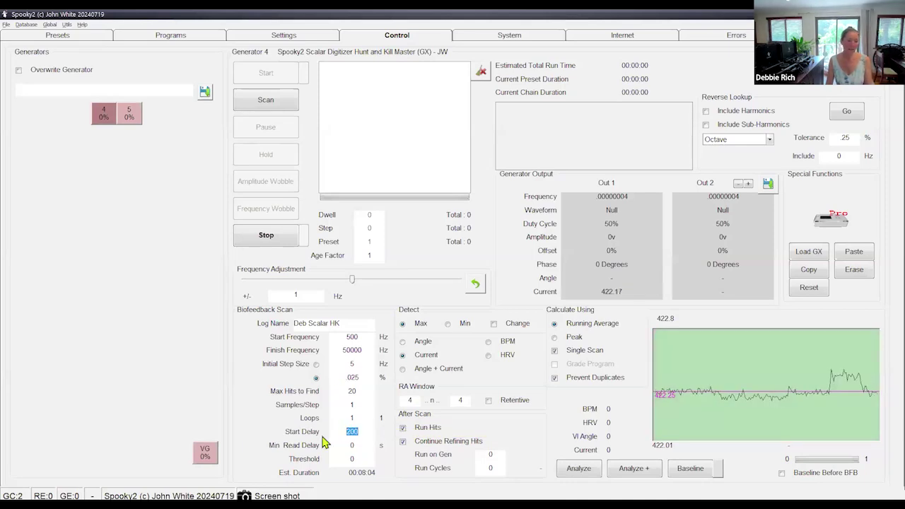
click(362, 434)
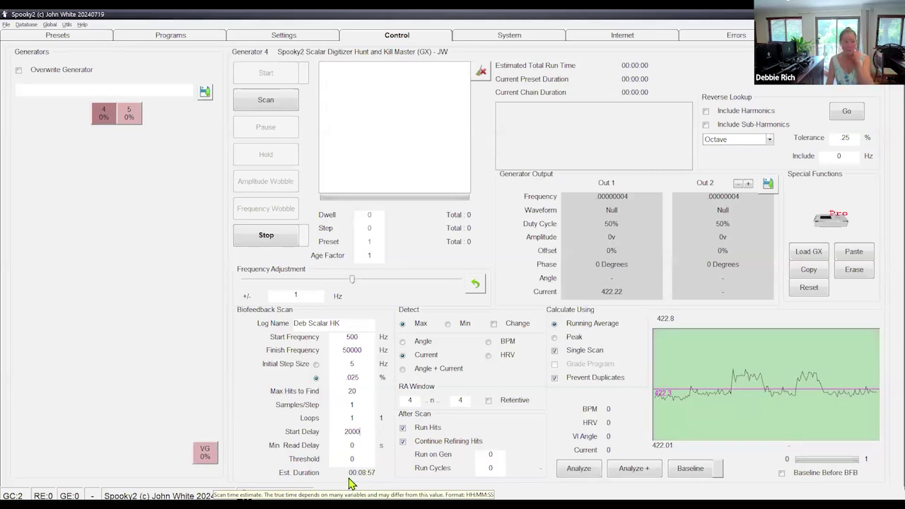
Try a scan threshold of 0.2, reset it to 0, and switch to the Scalar Hunt and Kill slide.
double_click(348, 460)
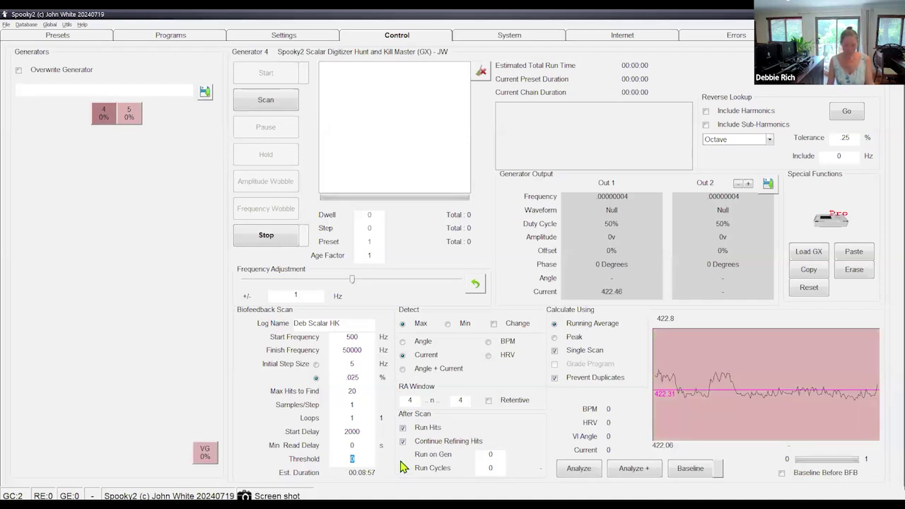
text(0.2)
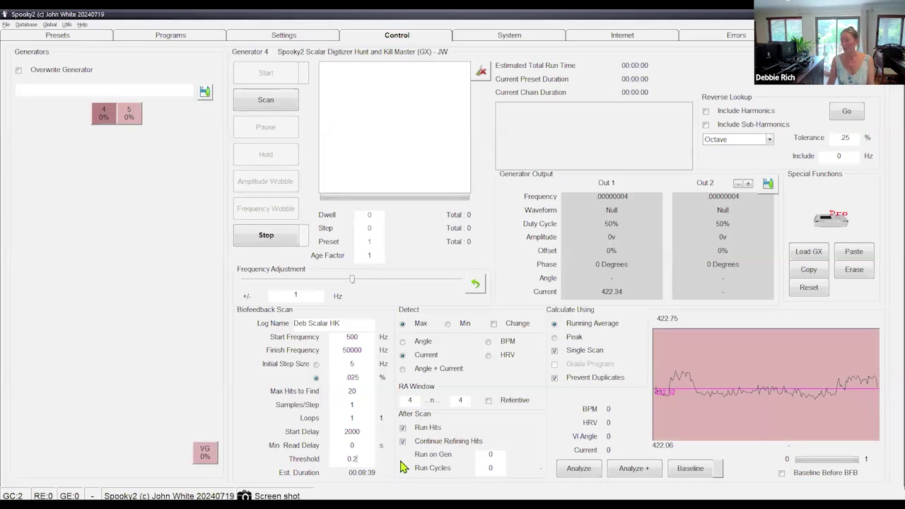
double_click(356, 459)
text(0)
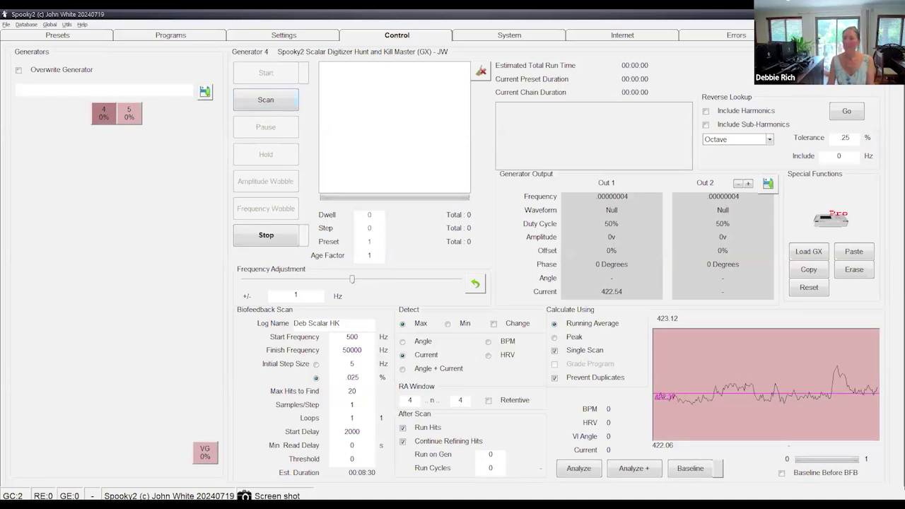
key(alt+Tab)
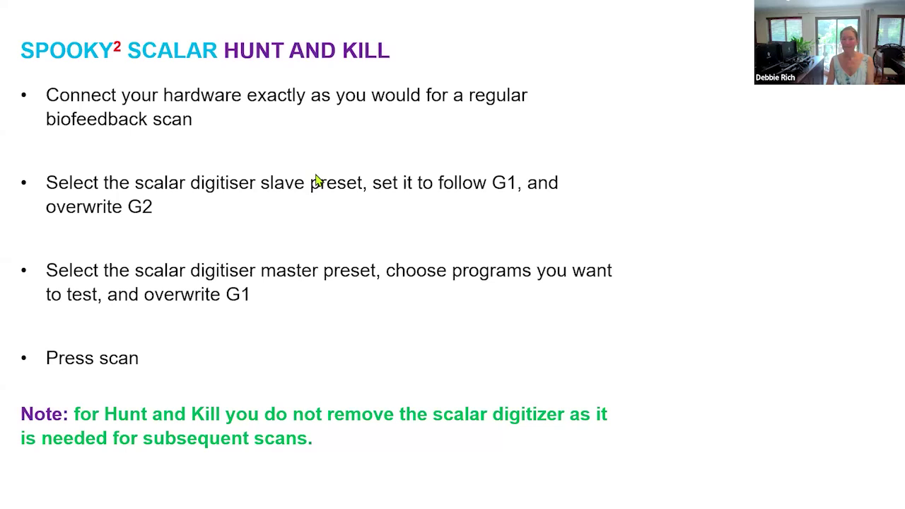
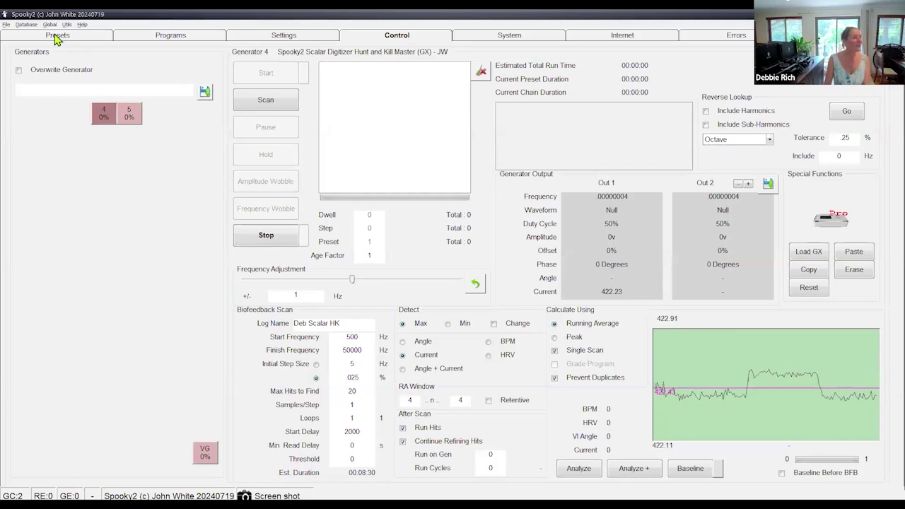
Load the Spooky2 Scalar Digitizer Slave (GX) - JW preset into generator 5 with overwriting enabled.
click(78, 35)
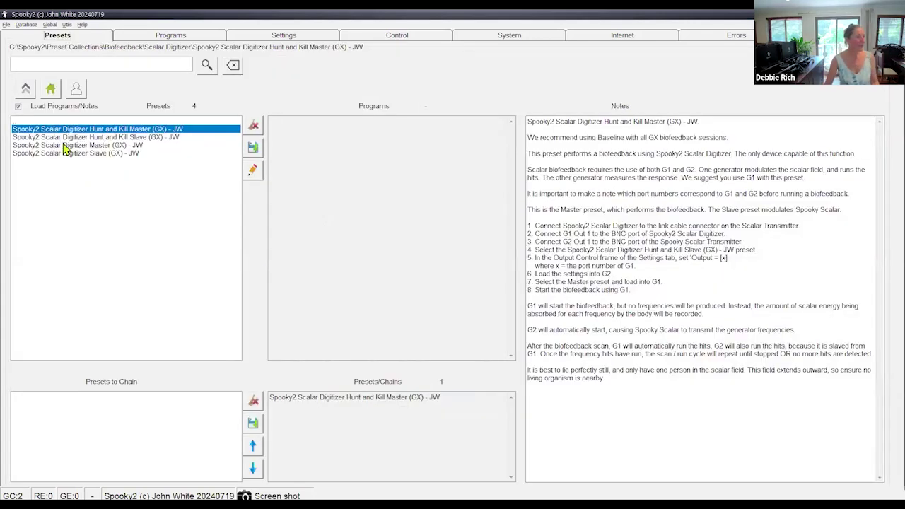
click(57, 154)
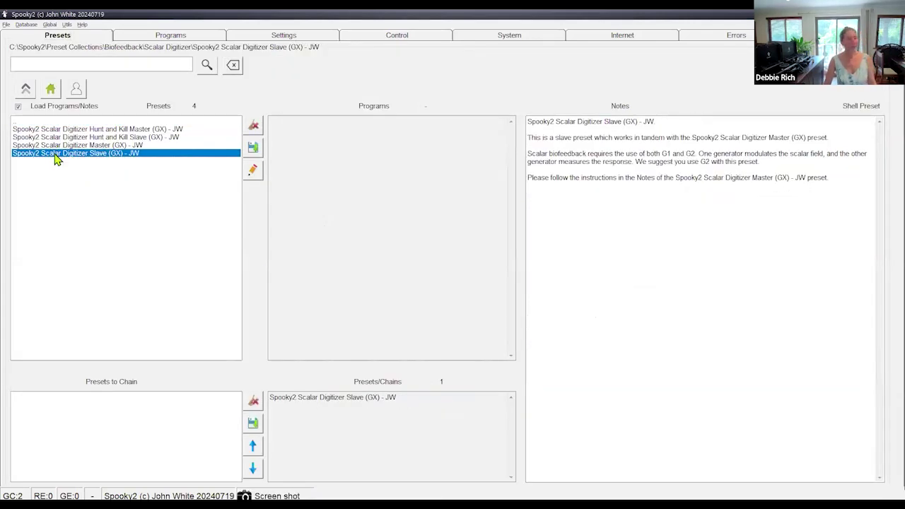
click(283, 36)
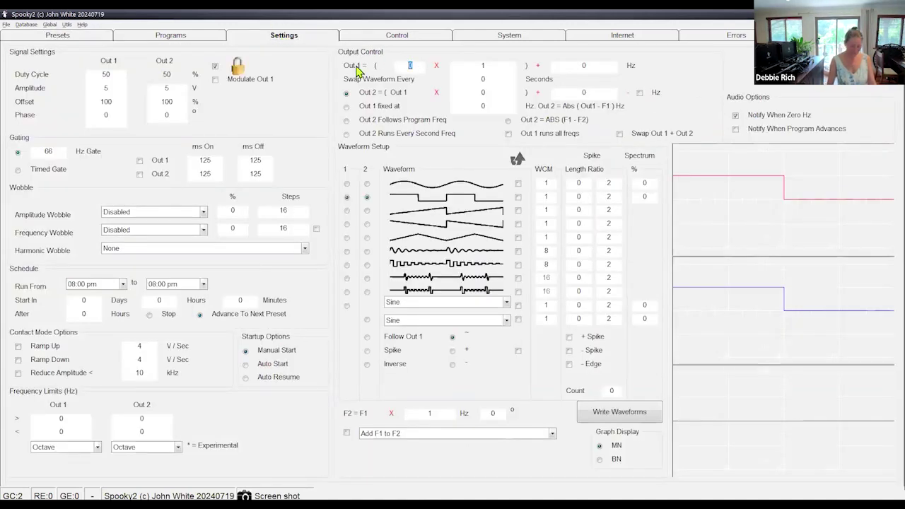
click(388, 40)
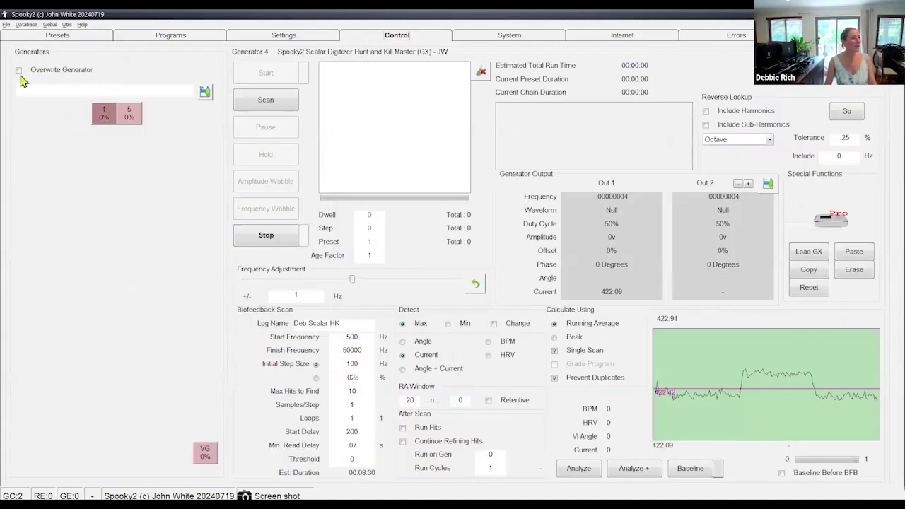
click(130, 115)
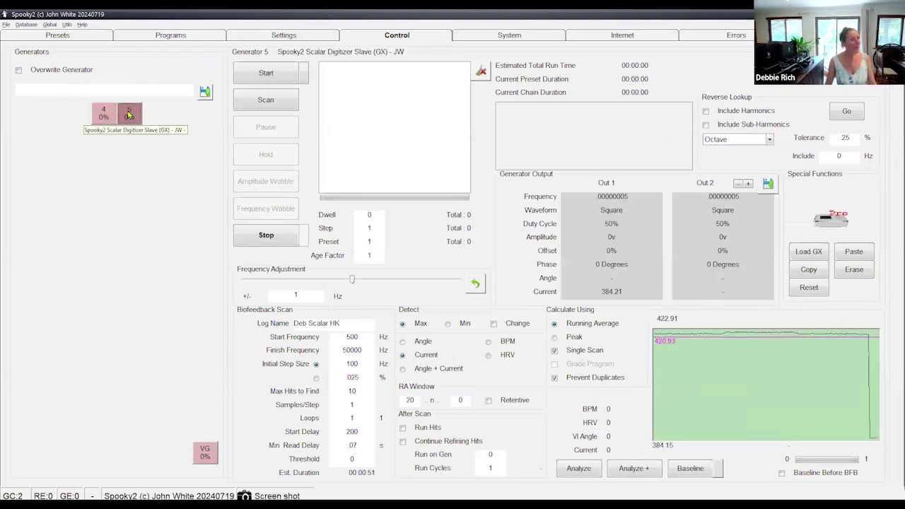
Select the Spooky2 Scalar Digitizer Master (GX) - JW preset and search the programs for "detox".
click(57, 35)
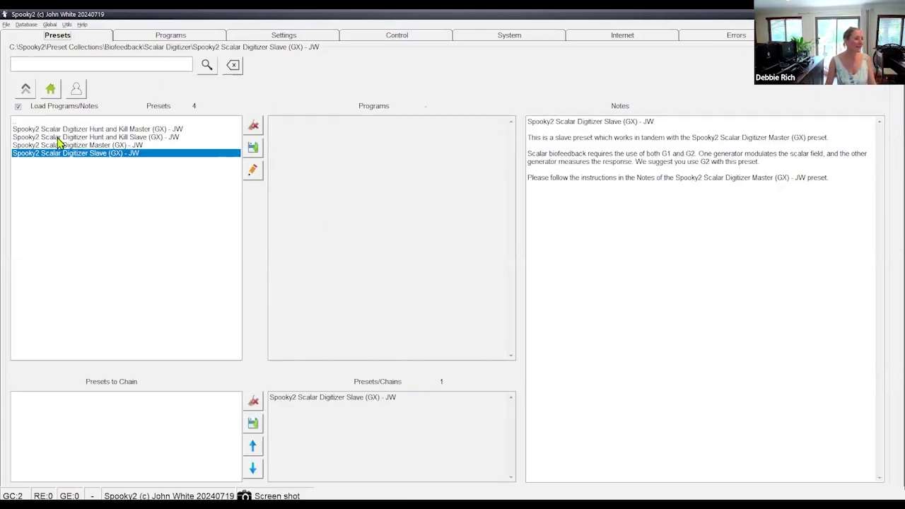
click(61, 145)
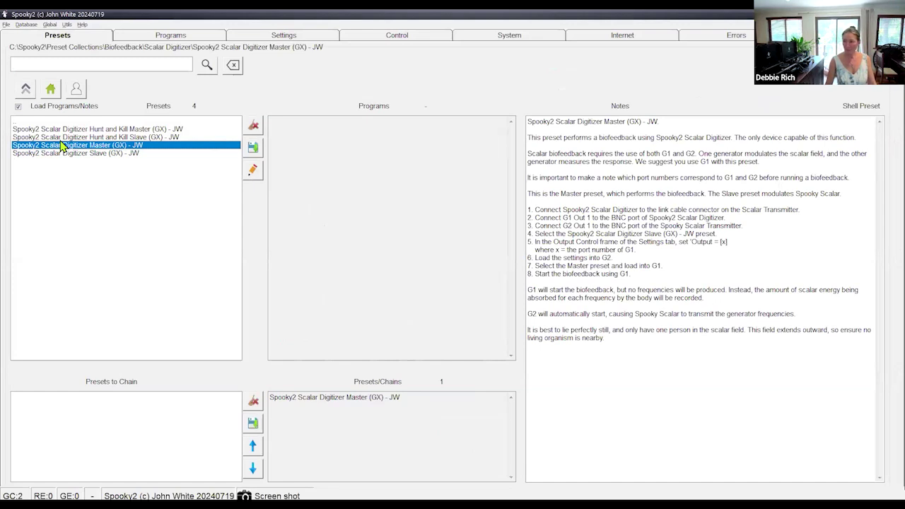
click(167, 35)
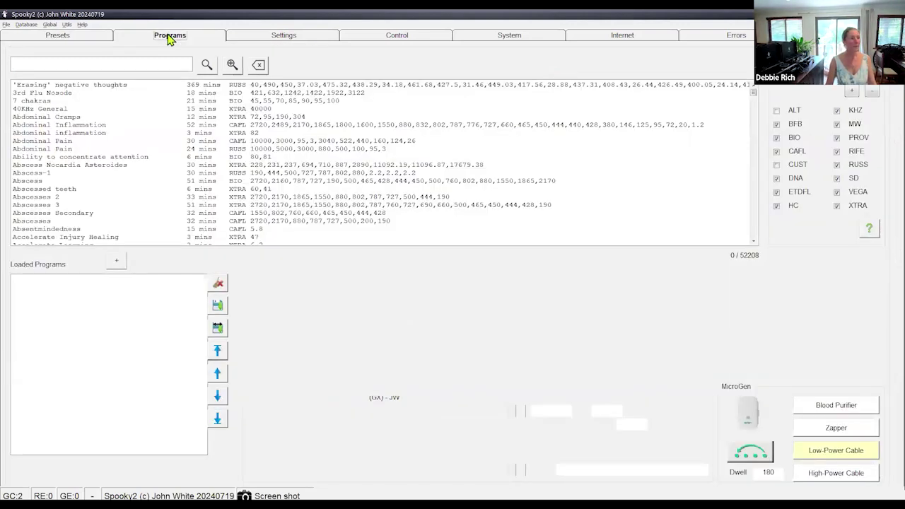
click(27, 63)
text(deto)
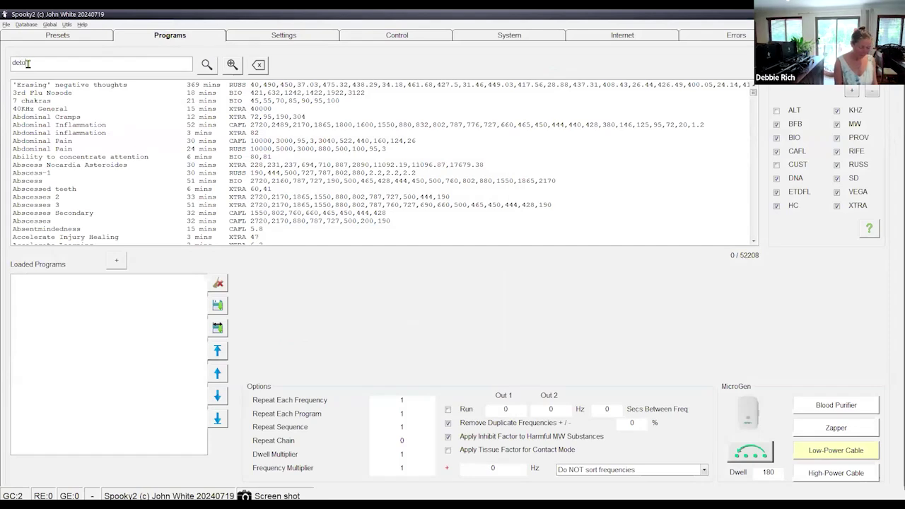
text(x)
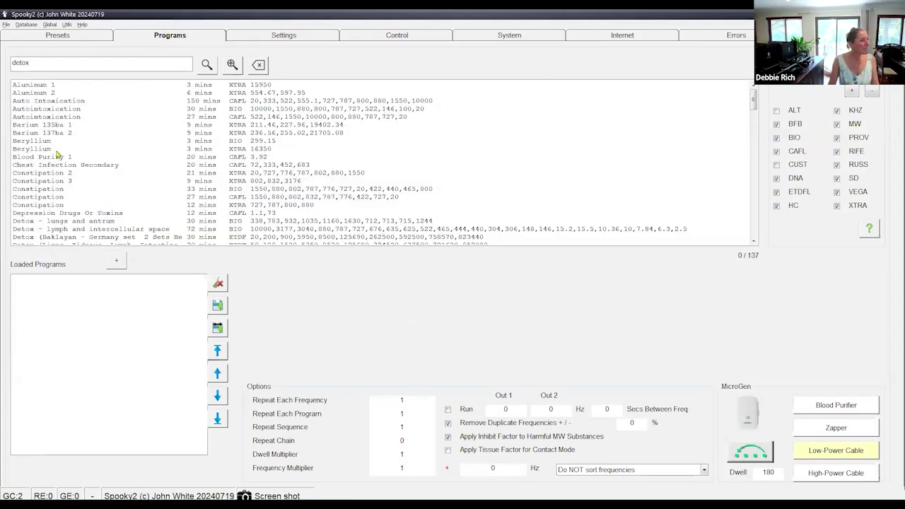
Add the "Detox - lungs and antrum" and "Detox - lymph and intercellular space" programs to the loaded programs.
scroll(47, 144, down, 3)
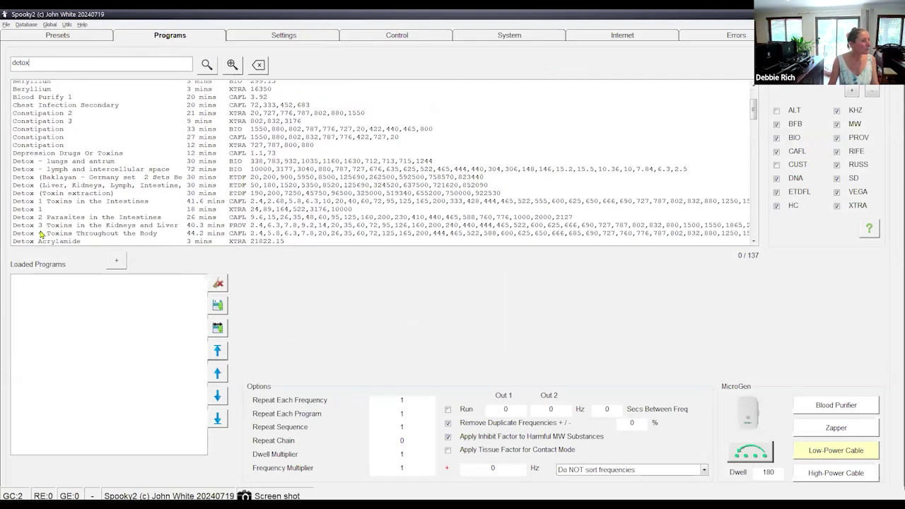
double_click(31, 150)
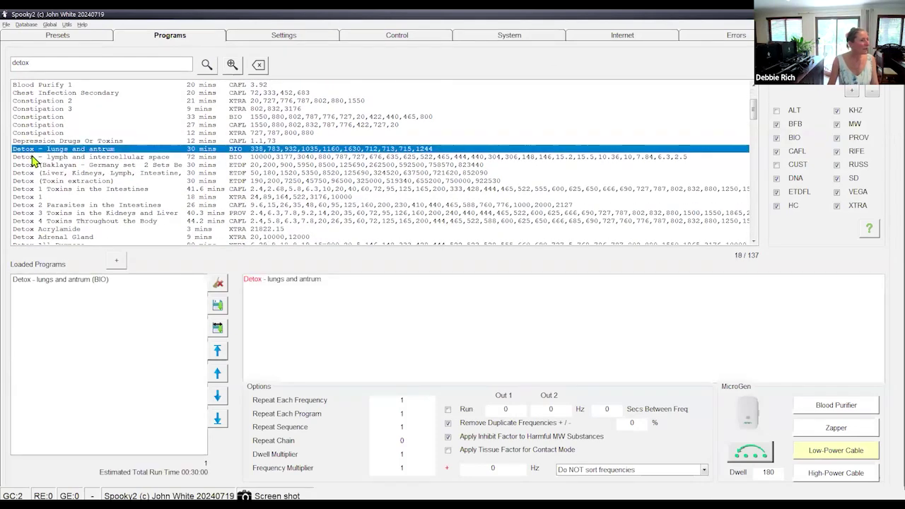
double_click(31, 157)
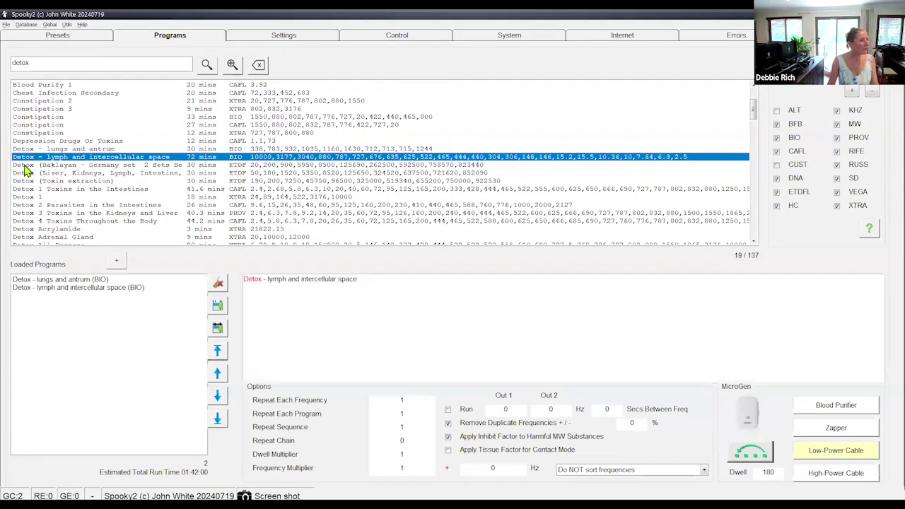
Select the range of detox programs from "Detox - lymph and intercellular space" through "Detox Uremic Poison".
scroll(41, 176, down, 10)
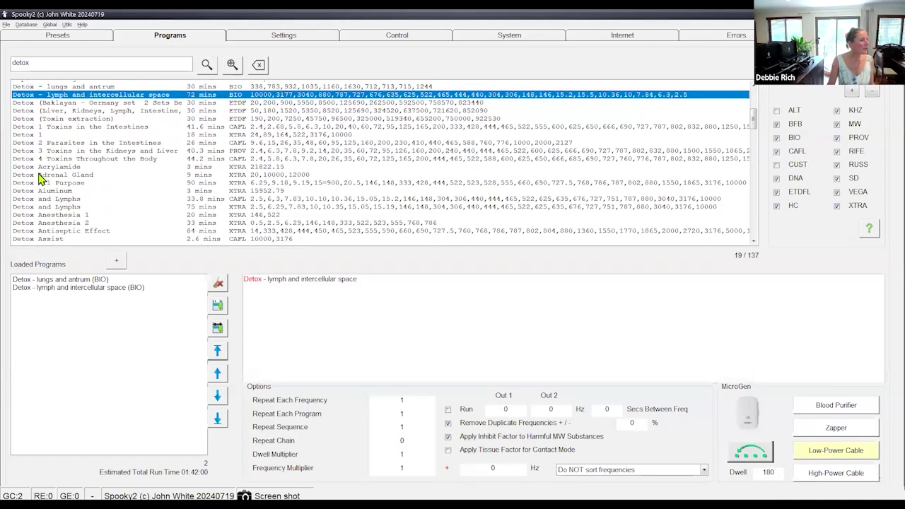
scroll(41, 186, down, 5)
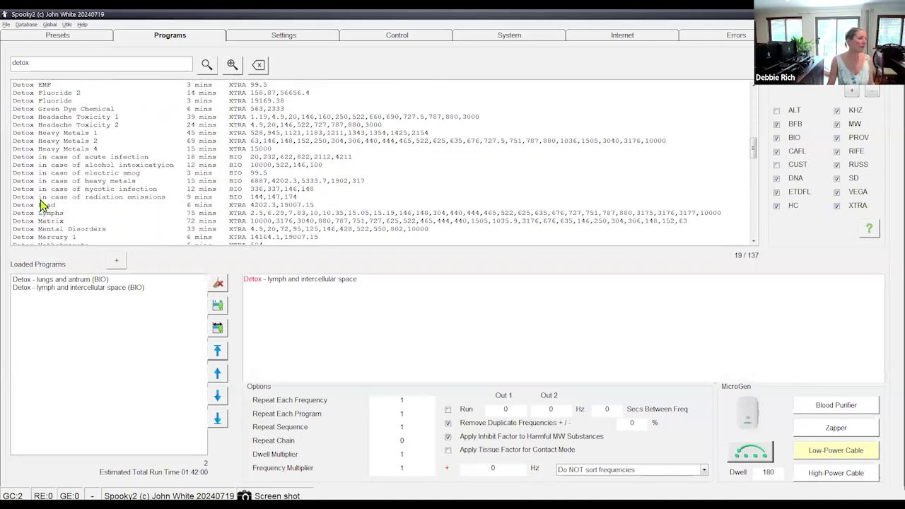
scroll(49, 232, down, 5)
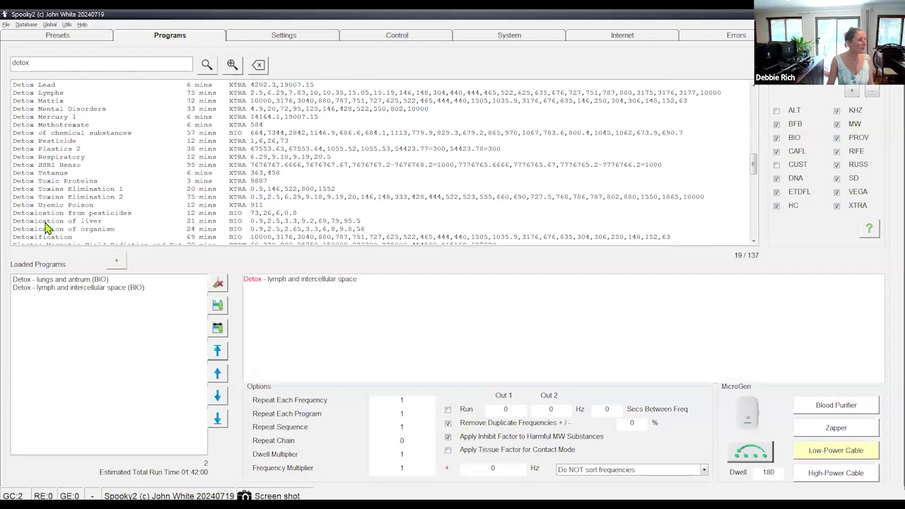
scroll(45, 227, down, 2)
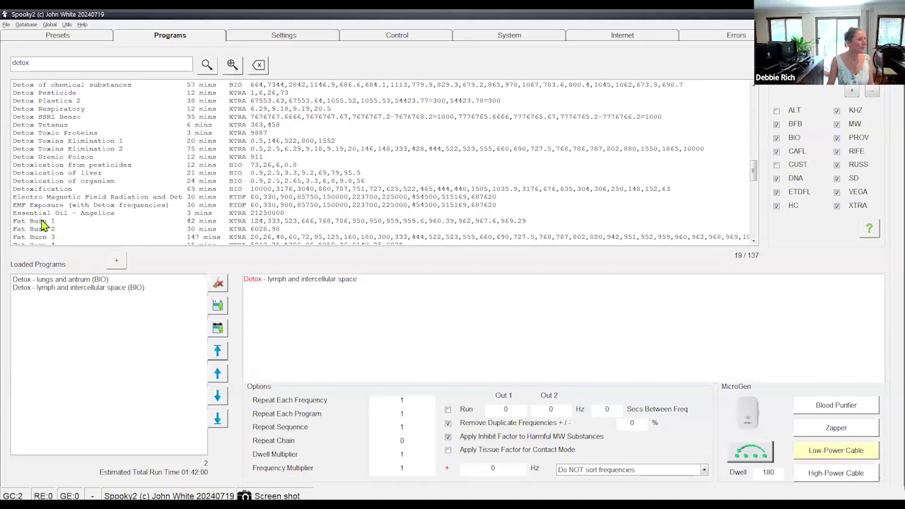
shift+click(26, 157)
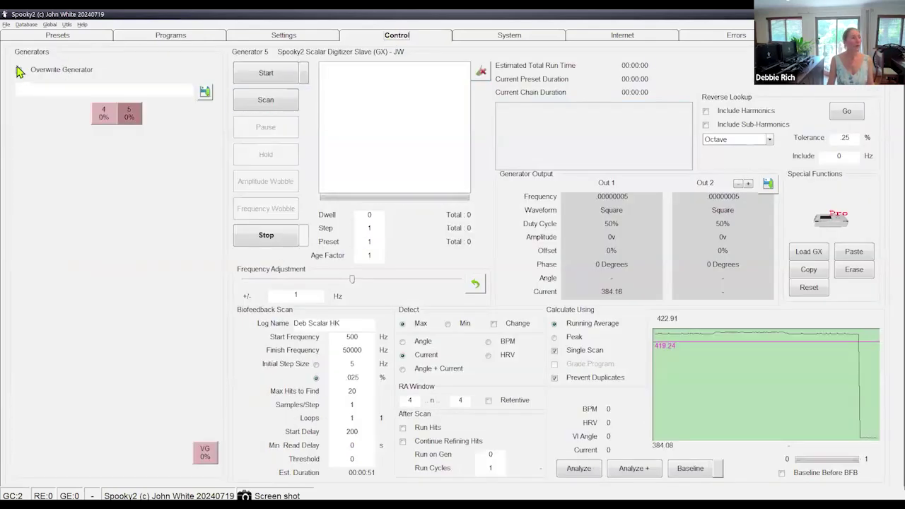
Enable Grade Program for generator 4 and run the biofeedback scan on its loaded detox programs.
click(101, 113)
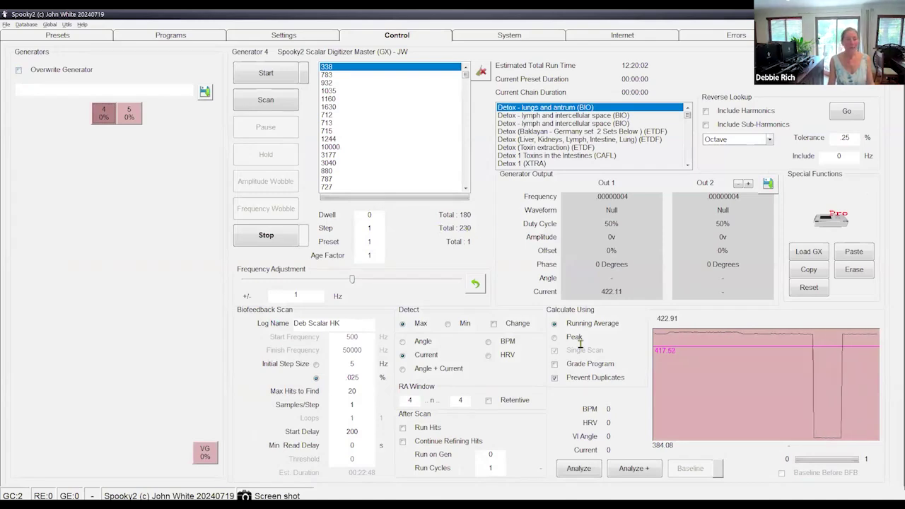
click(554, 364)
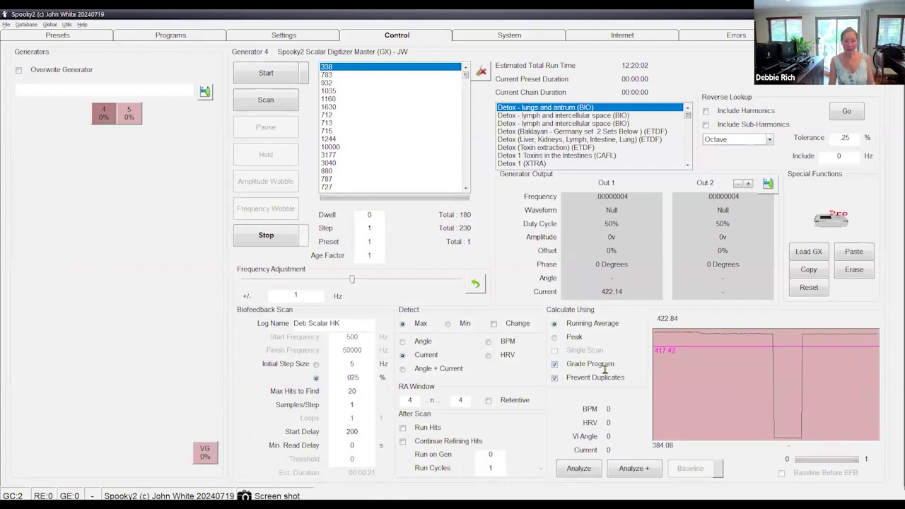
click(256, 103)
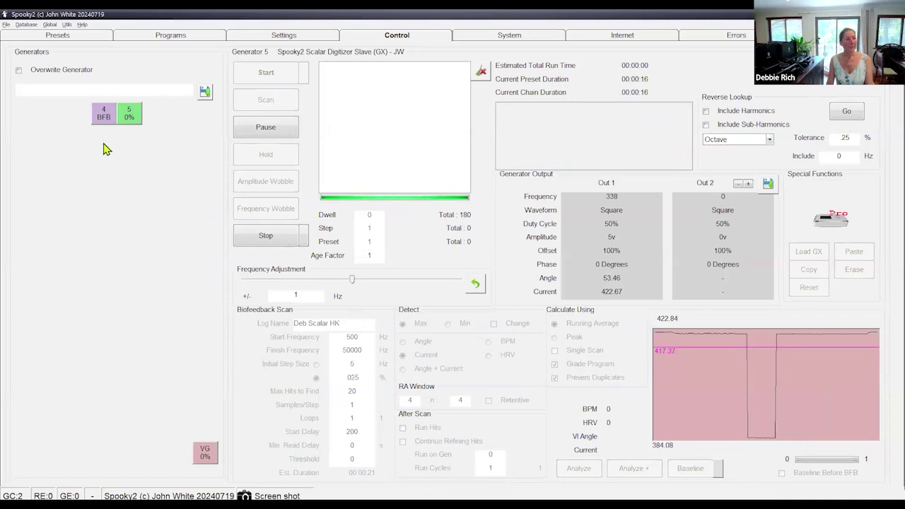
click(103, 116)
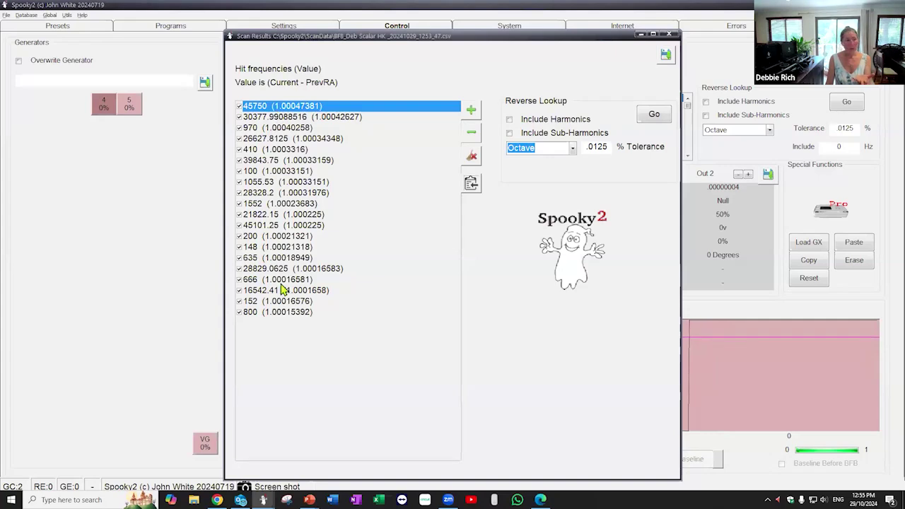
Try excluding the 800, 152 and 16542.41 hits and clearing the whole selection, ending with all hit frequencies reselected.
click(242, 311)
click(240, 301)
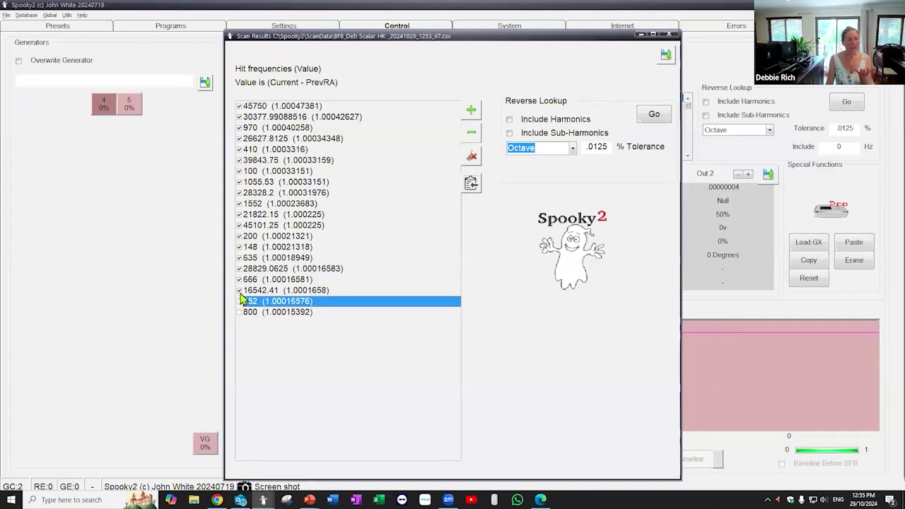
click(239, 291)
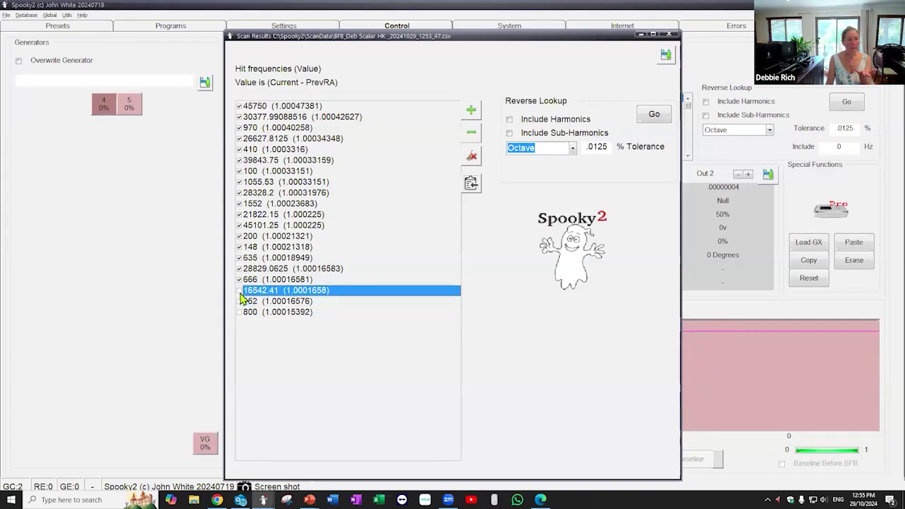
click(472, 134)
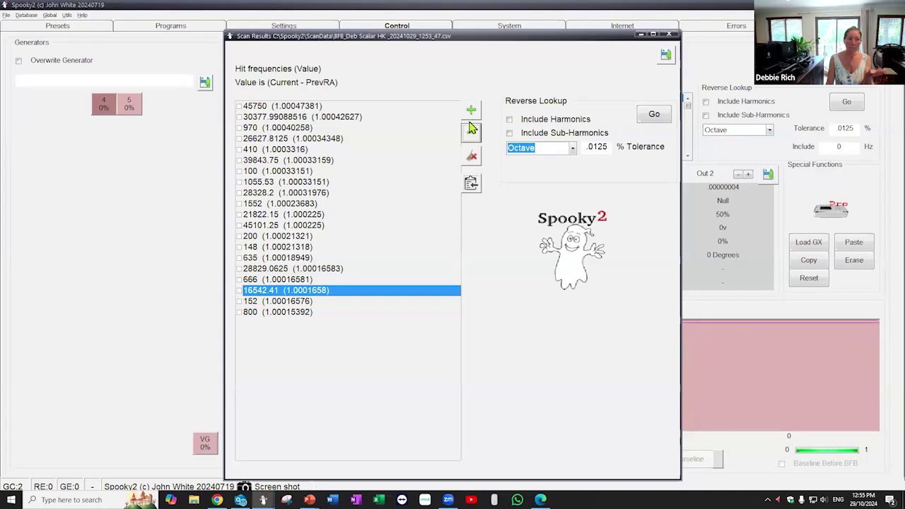
click(471, 112)
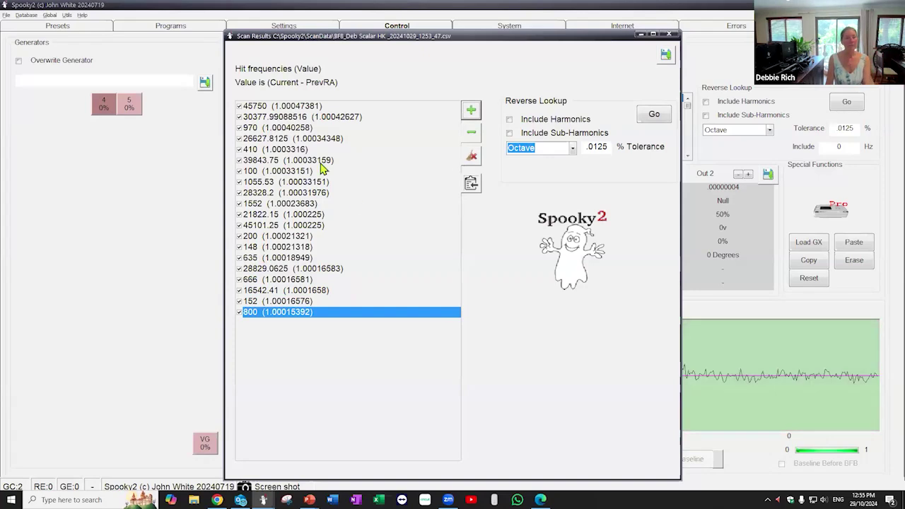
Save the scan hits as a program, replacing "HK" with "Grade Detox" in its name and appending "- Fake results".
click(665, 56)
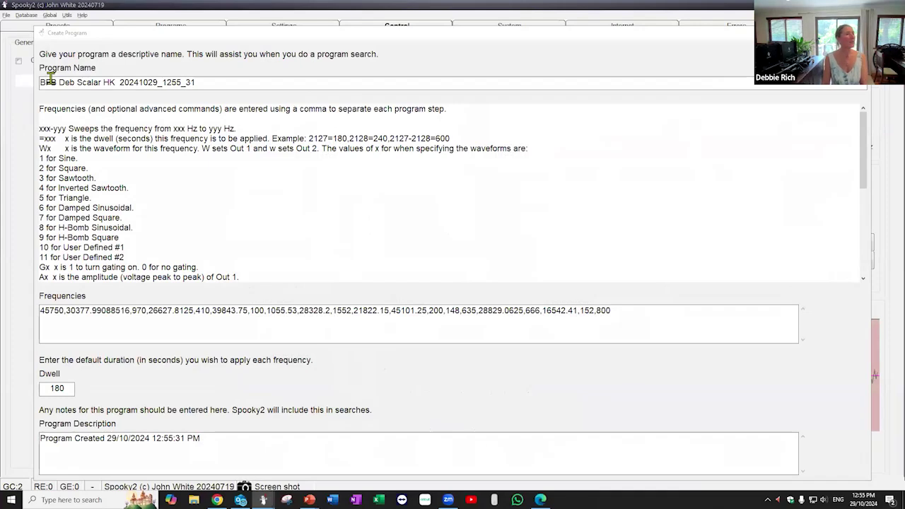
mouse_move(115, 82)
mouse_down()
mouse_move(78, 83)
mouse_move(104, 83)
mouse_up()
text(Grade)
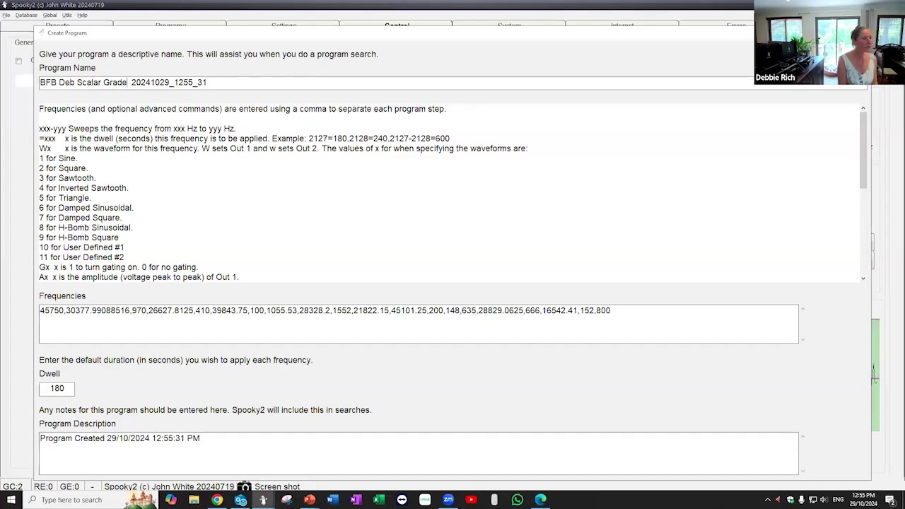
text( Detox)
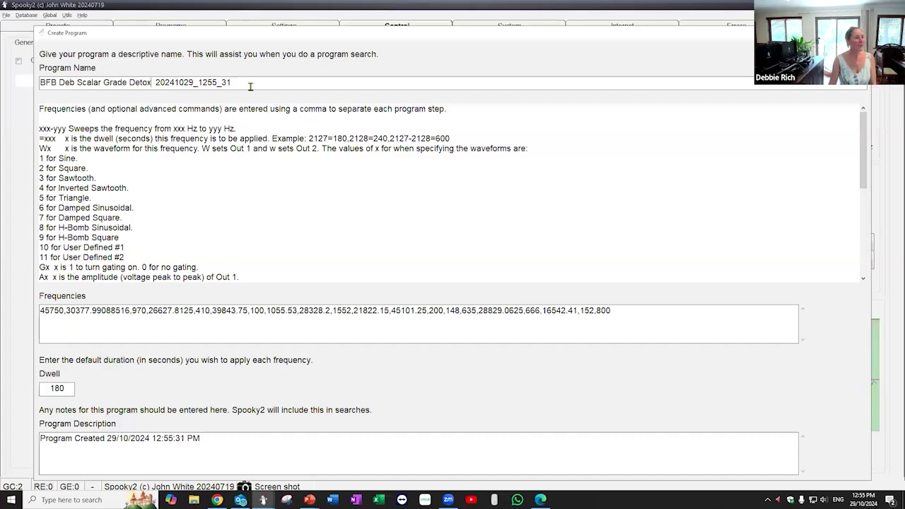
text(- )
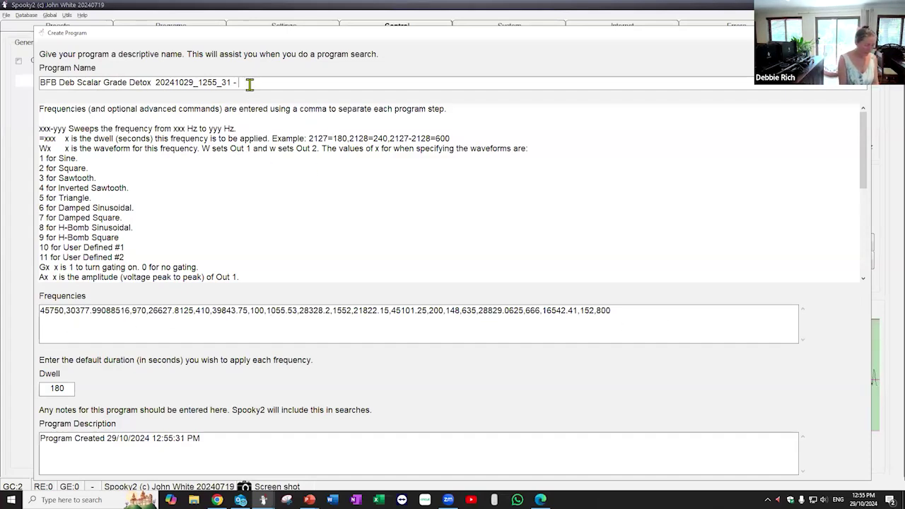
text(Fake results)
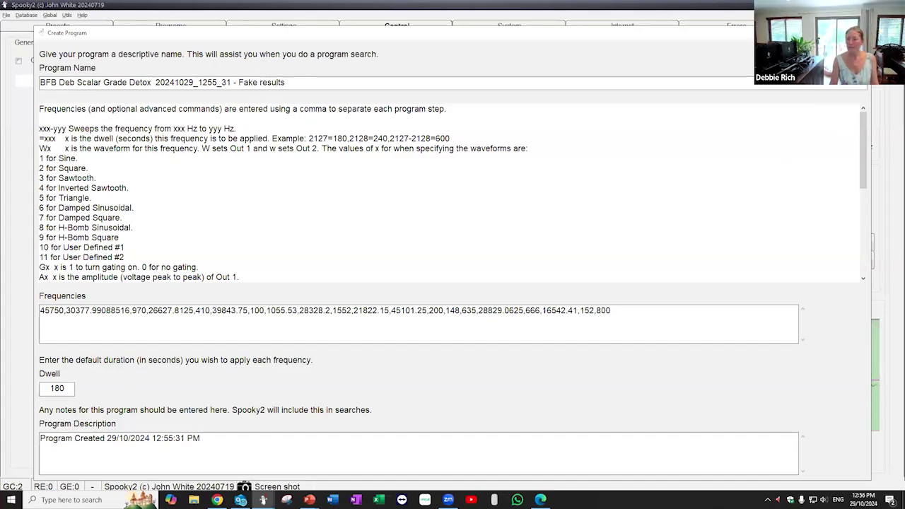
click(450, 277)
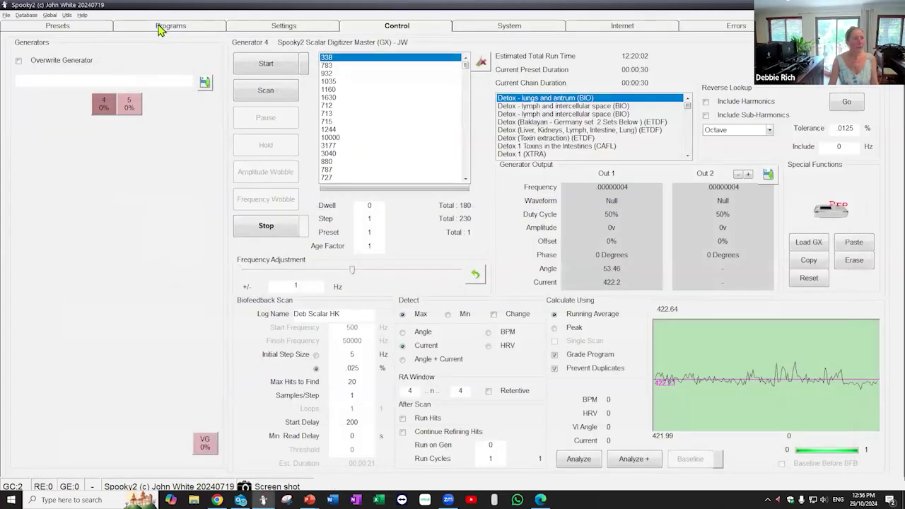
View the newly saved Scalar Grade Detox program at the end of the detox search results and switch to the PowerPoint presentation.
click(161, 29)
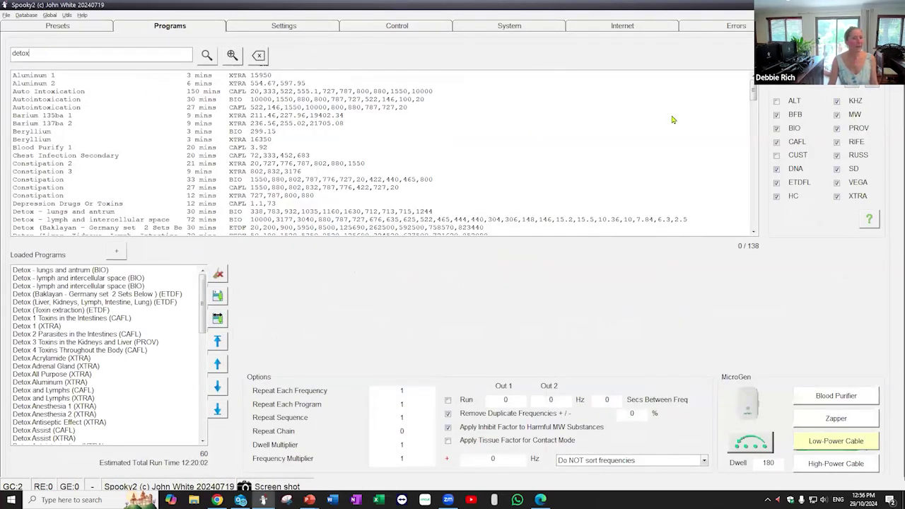
drag(754, 92, 753, 227)
click(81, 228)
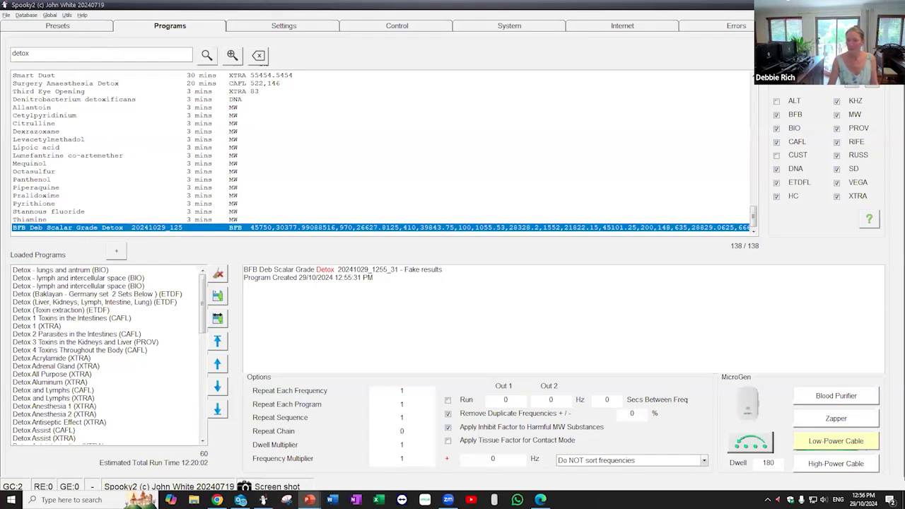
key(alt+Tab)
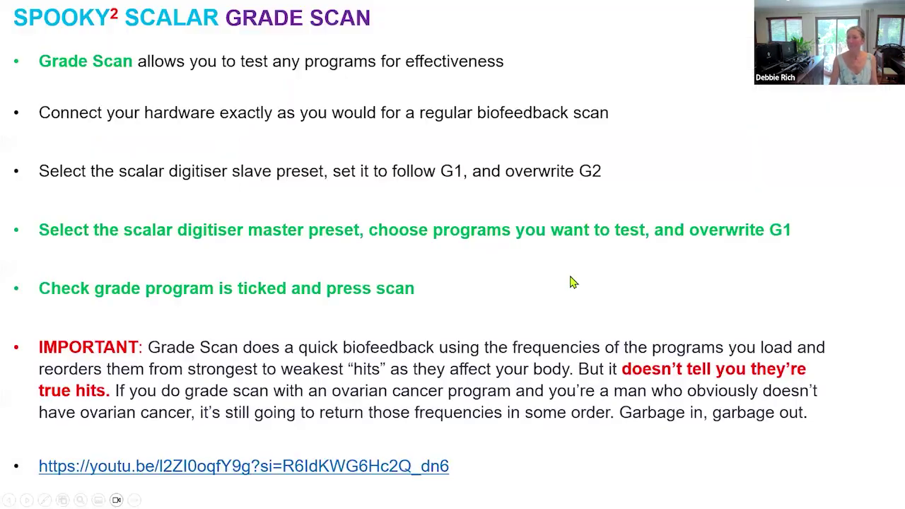
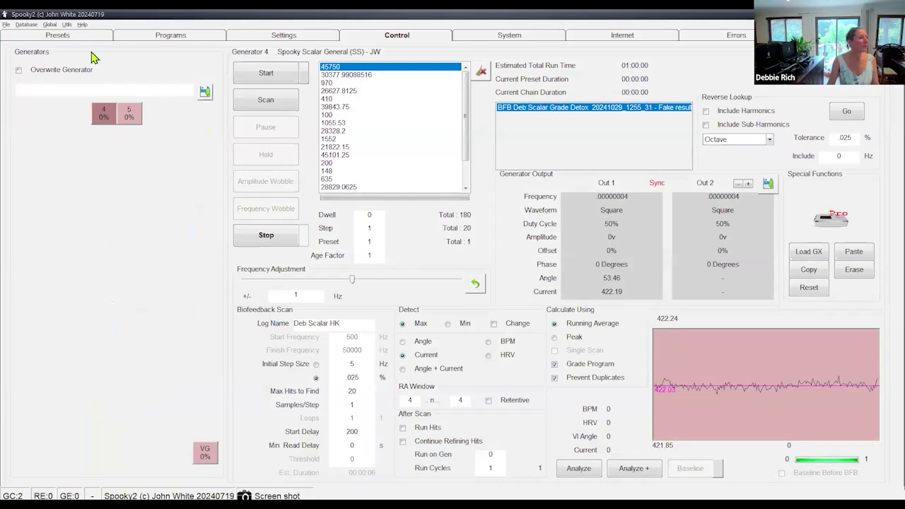
Reload the empty Spooky Scalar General (SS) - JW preset and search the programs for "epstein".
click(23, 35)
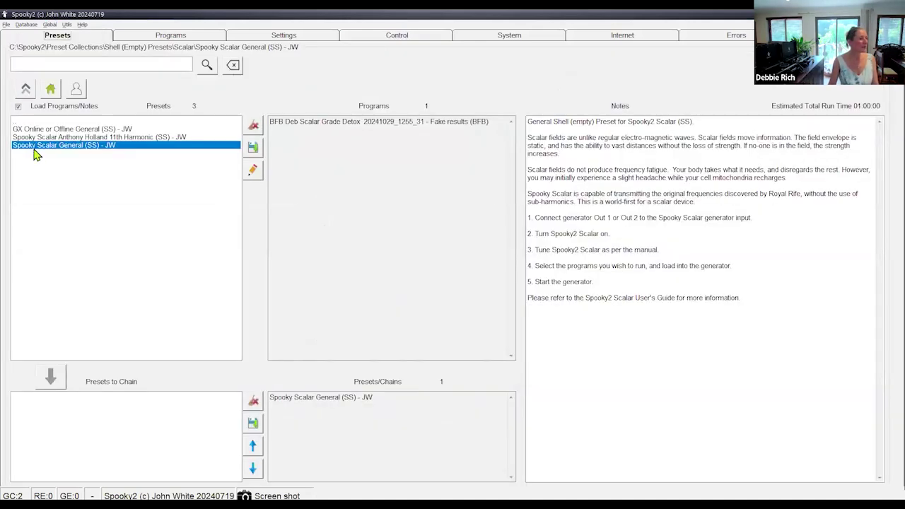
click(41, 151)
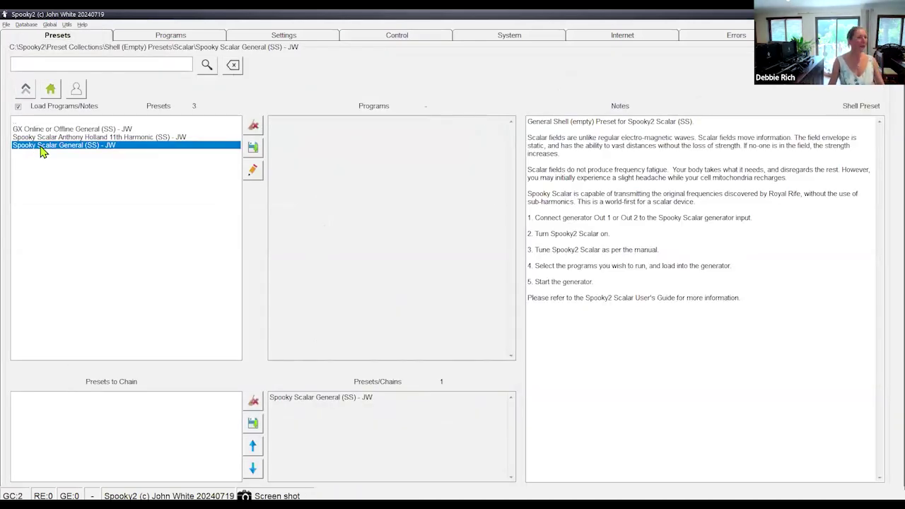
click(156, 43)
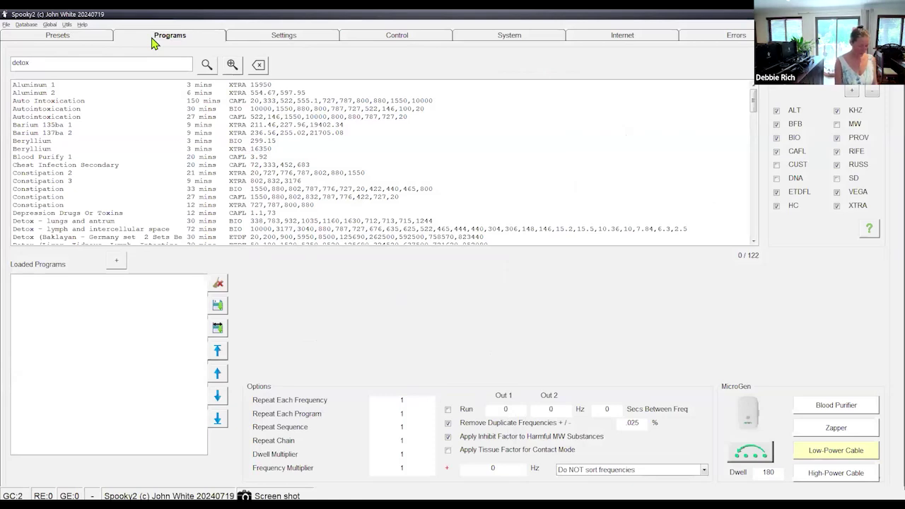
key(BackSpace)
key(BackSpace)
key(BackSpace)
text(epstein)
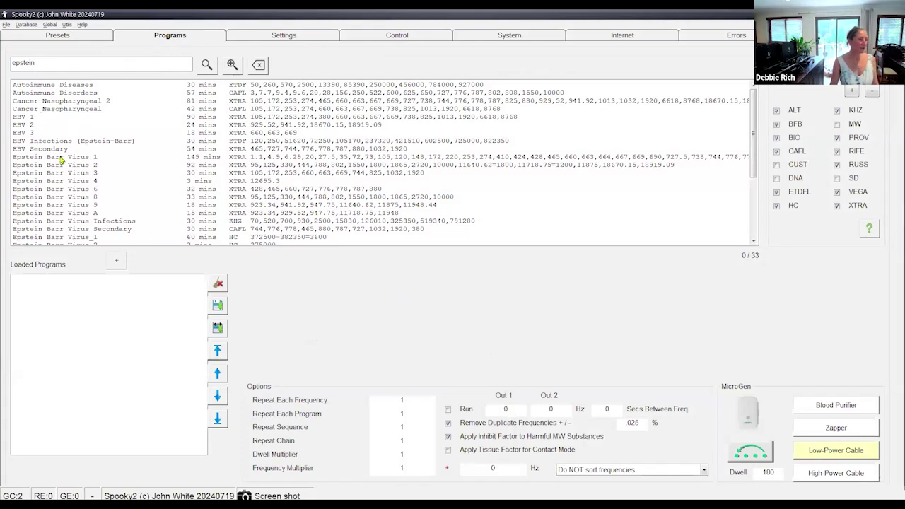
Add Epstein-Barr Virus-2 (BIO), Epstein-Barr (RUSS) and Epstein Barr Virus 3 (XTRA) to the loaded programs.
scroll(60, 163, down, 1)
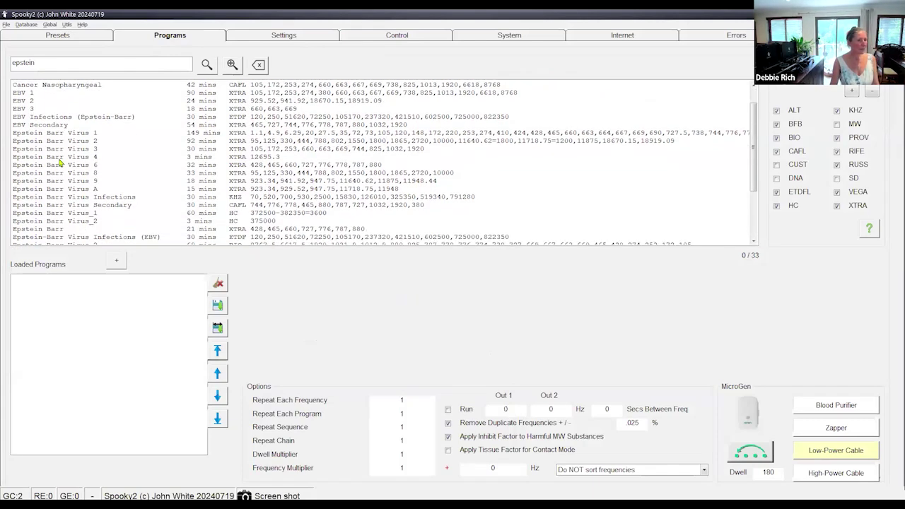
scroll(60, 162, down, 2)
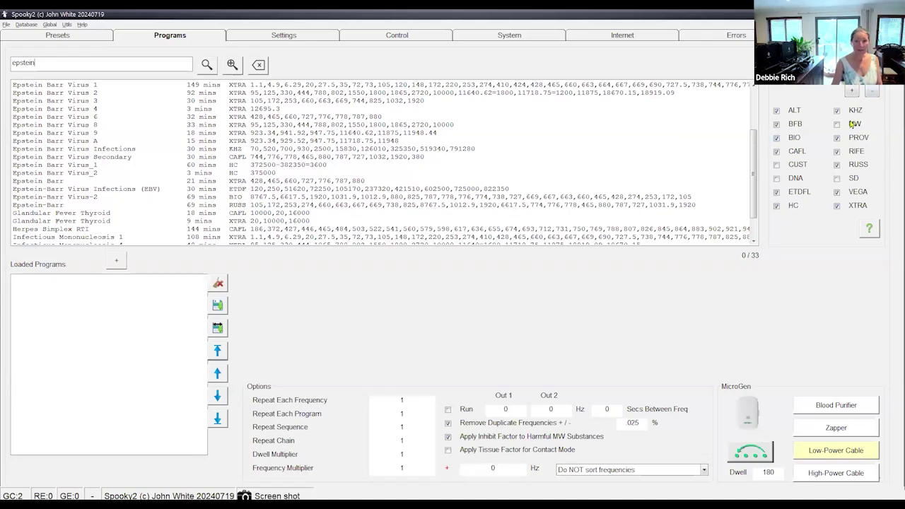
double_click(60, 198)
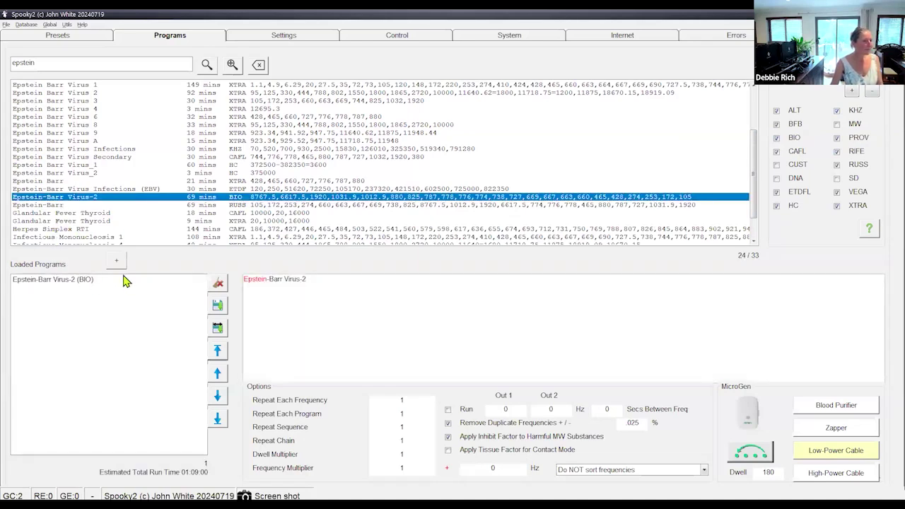
double_click(46, 205)
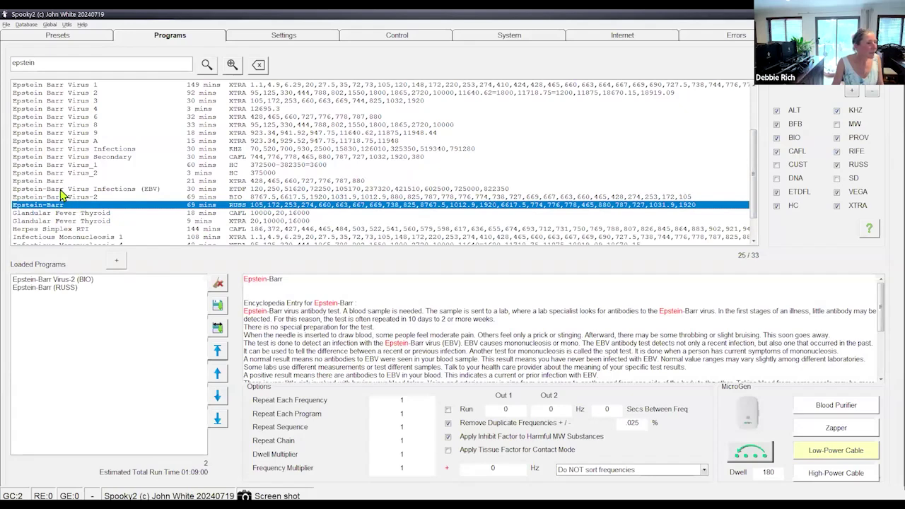
scroll(62, 191, up, 1)
scroll(62, 191, up, 2)
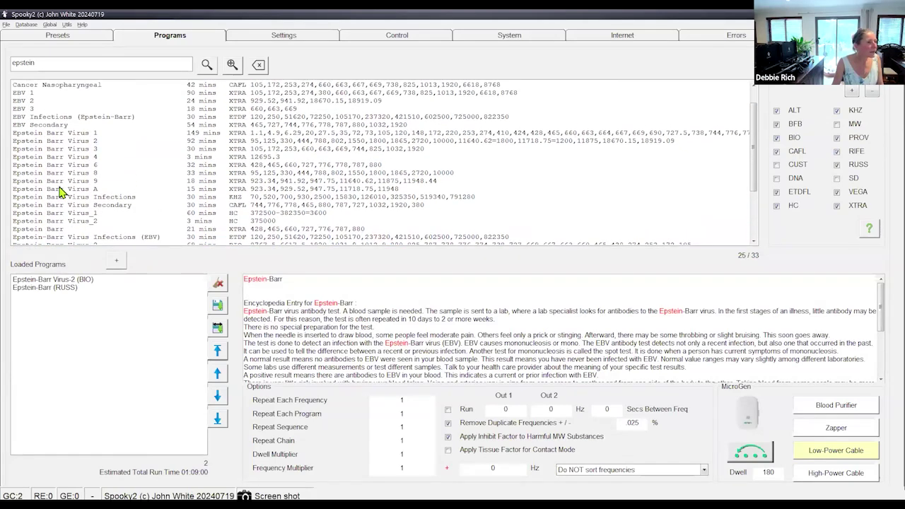
double_click(60, 151)
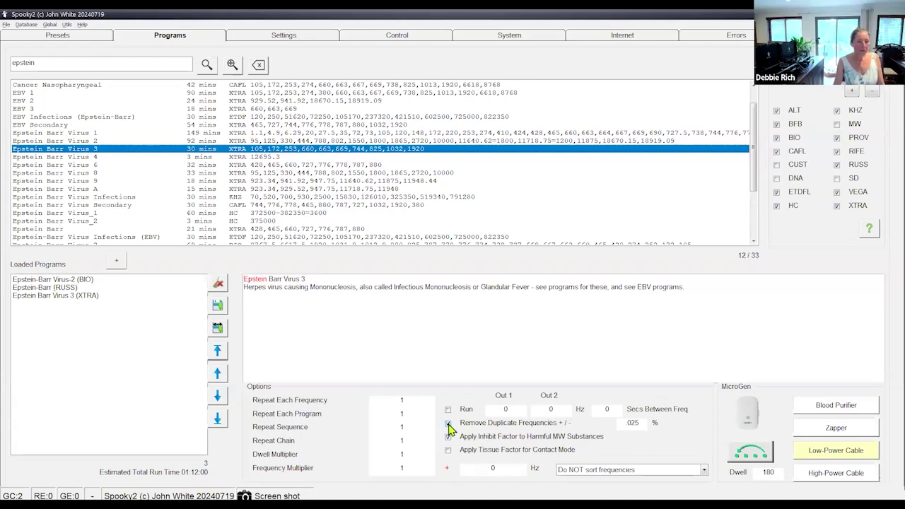
Set the Remove Duplicate Frequencies tolerance to 0%.
drag(641, 422, 631, 425)
text(00)
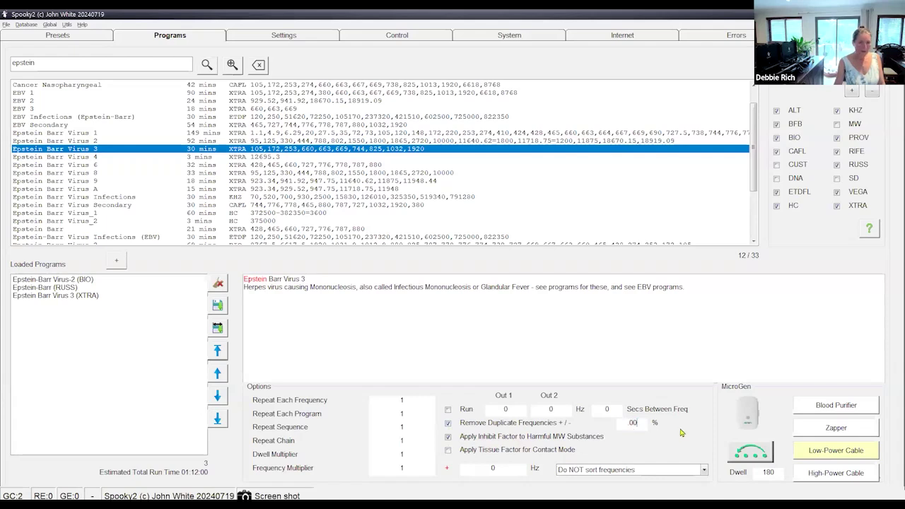
click(509, 409)
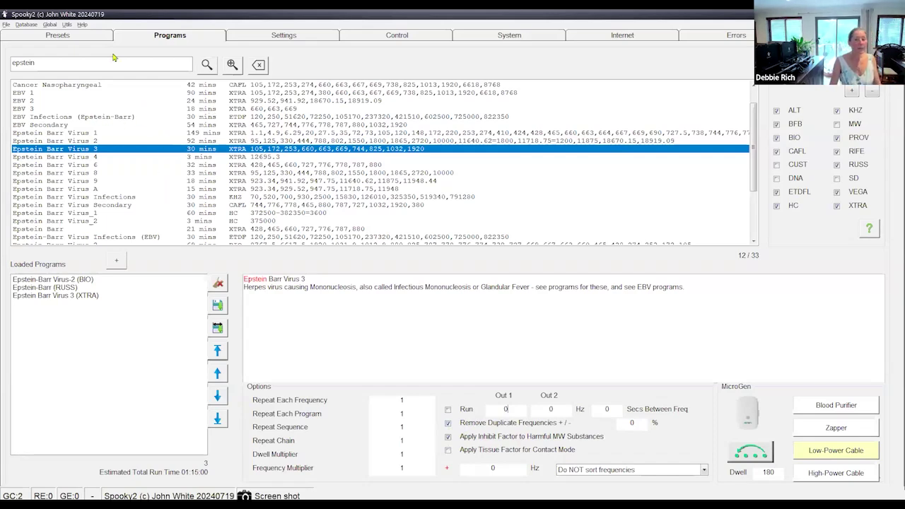
Save the loaded Epstein-Barr programs as a preset named "SCALAR - Epstein Barr Demo" in the User preset folder.
click(59, 36)
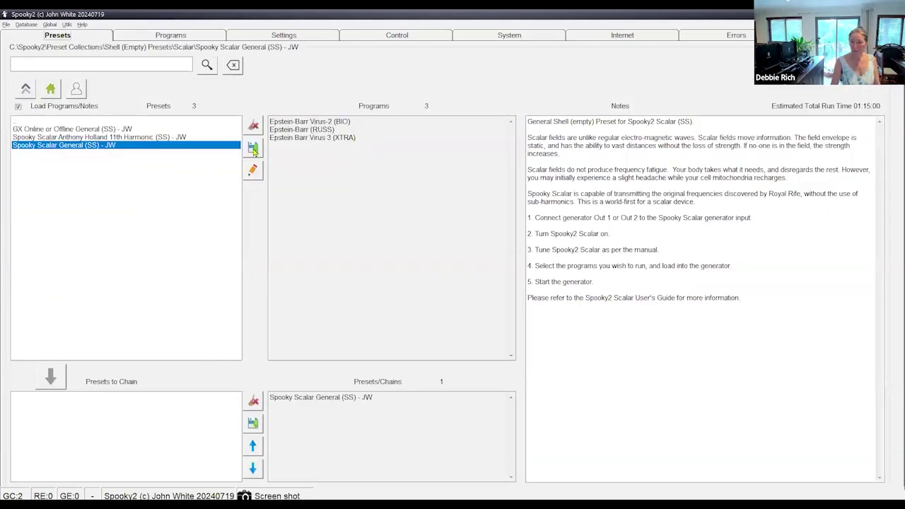
click(183, 35)
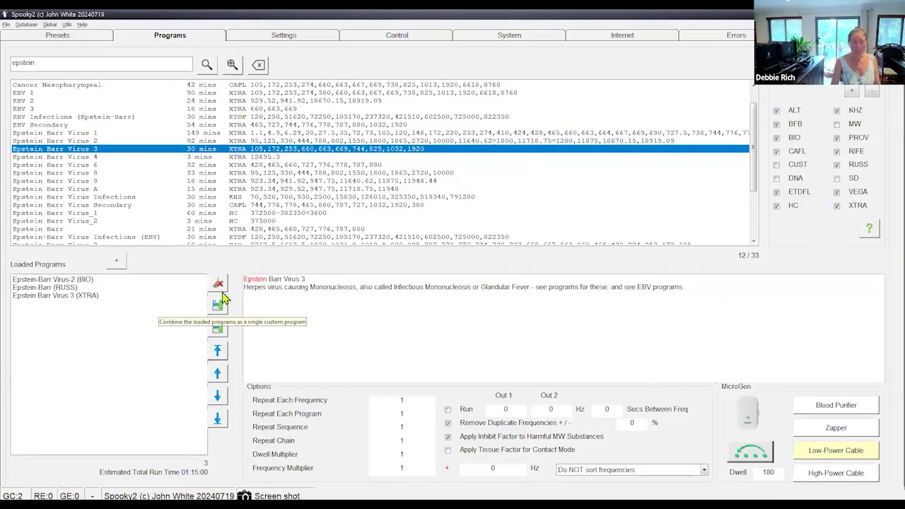
click(68, 38)
click(251, 145)
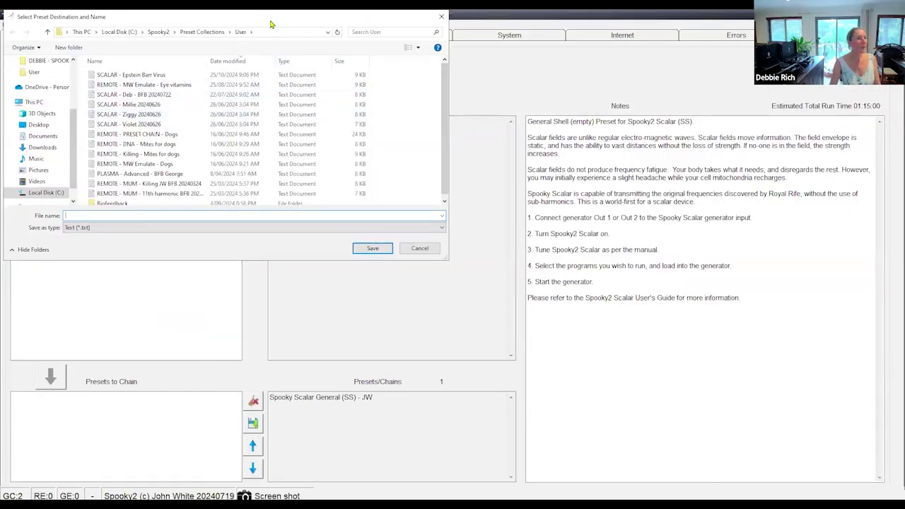
drag(9, 16, 84, 119)
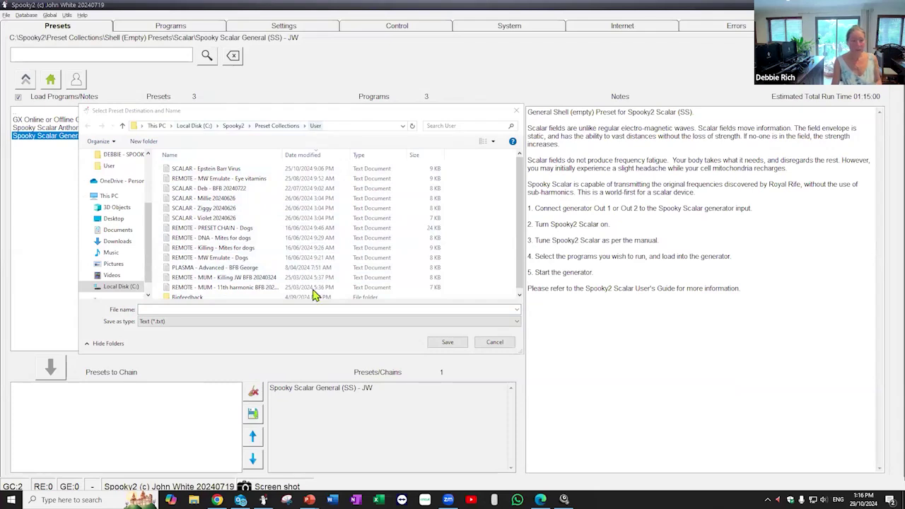
click(216, 309)
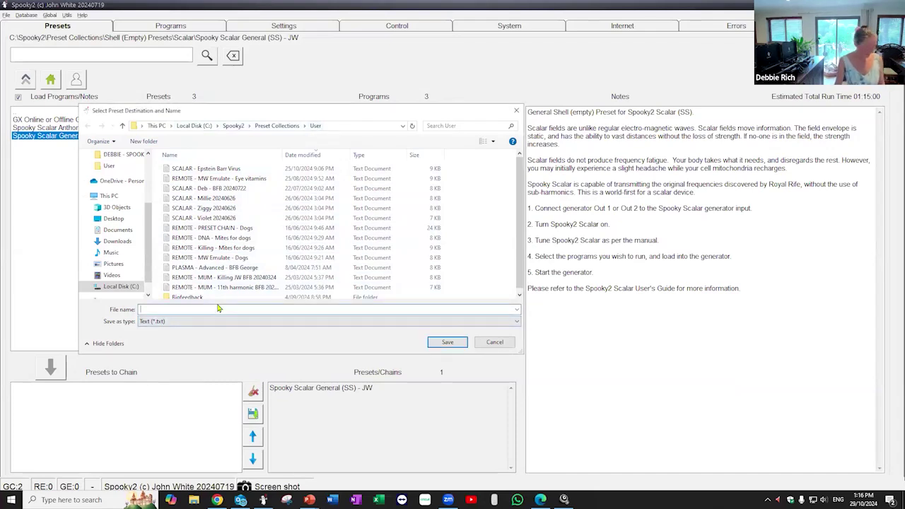
text(SCALA)
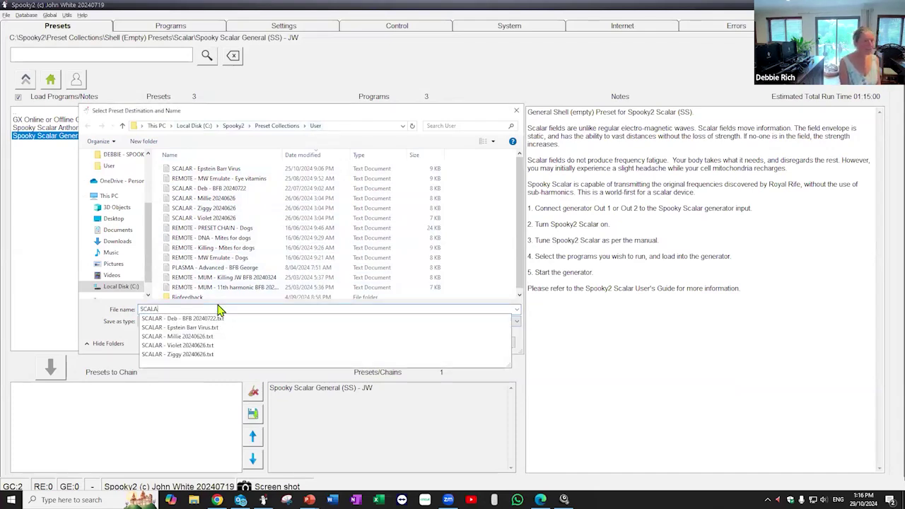
text(R - )
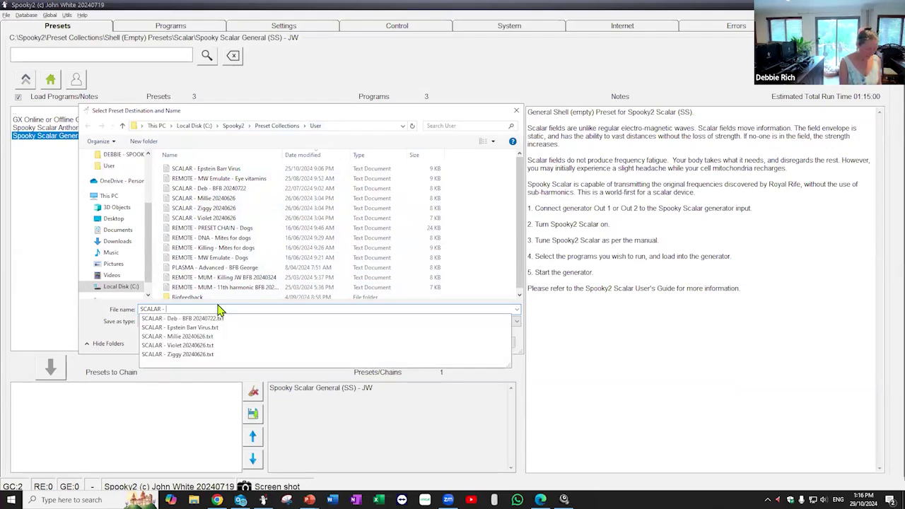
text(Epstein)
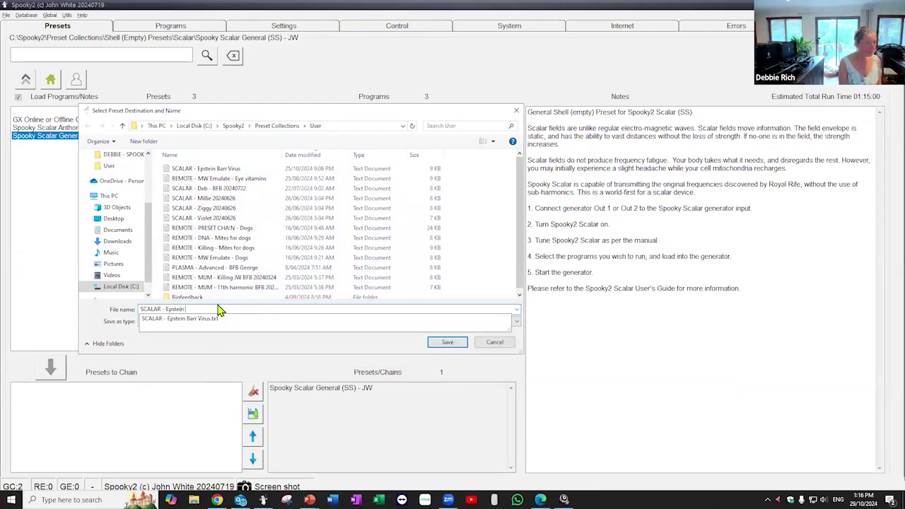
text( Barr)
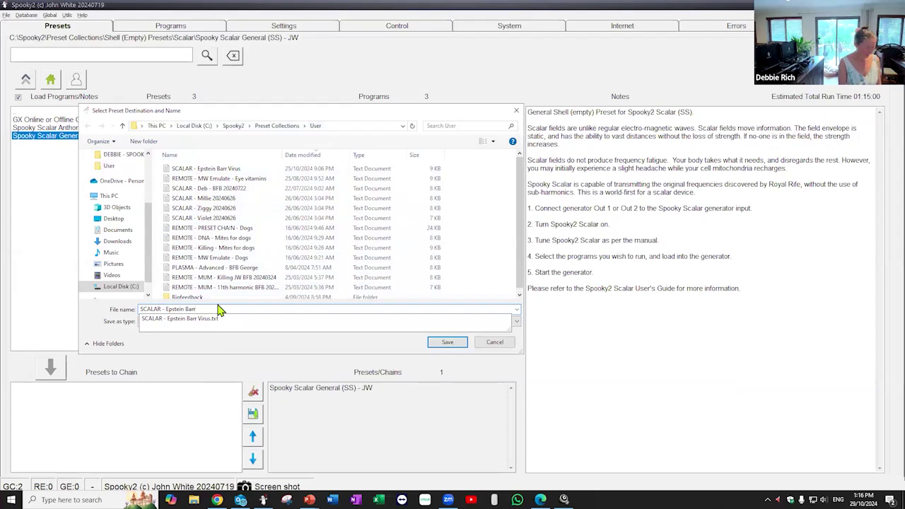
text( Demo)
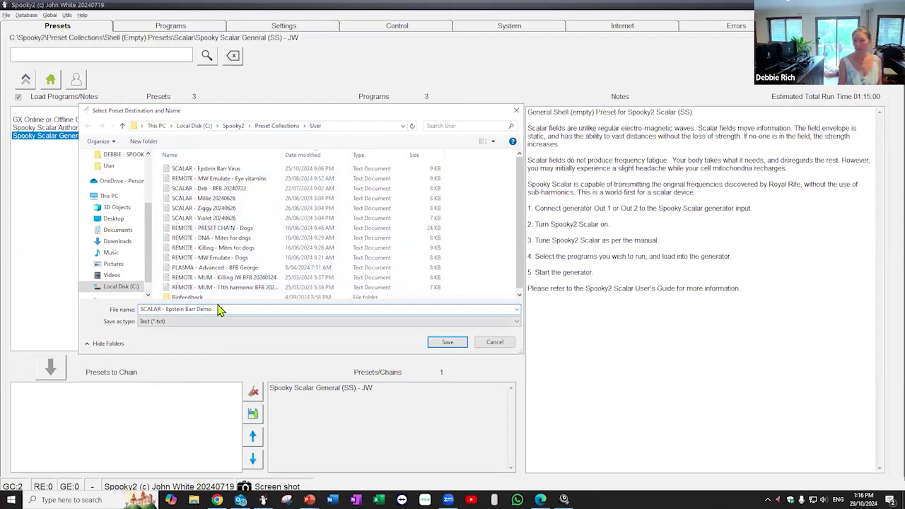
click(451, 342)
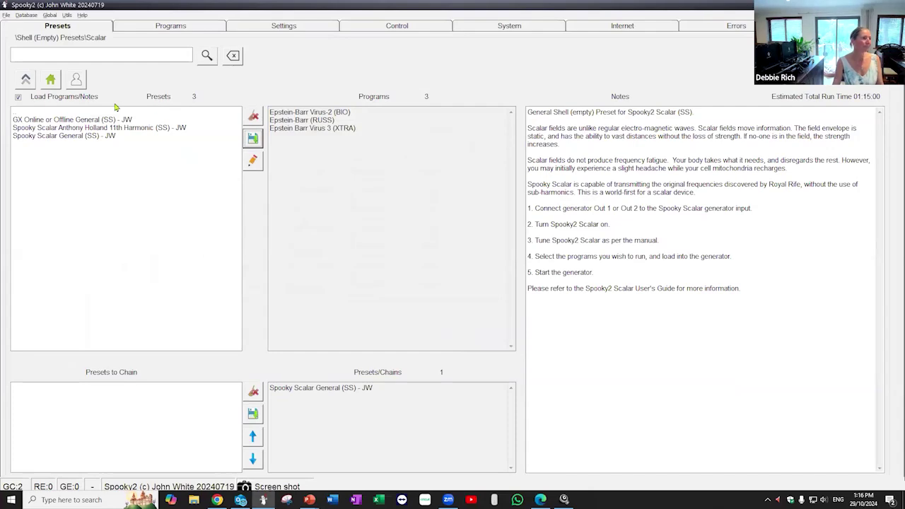
Load the SCALAR - Epstein Barr Demo preset from the User preset folder.
click(49, 80)
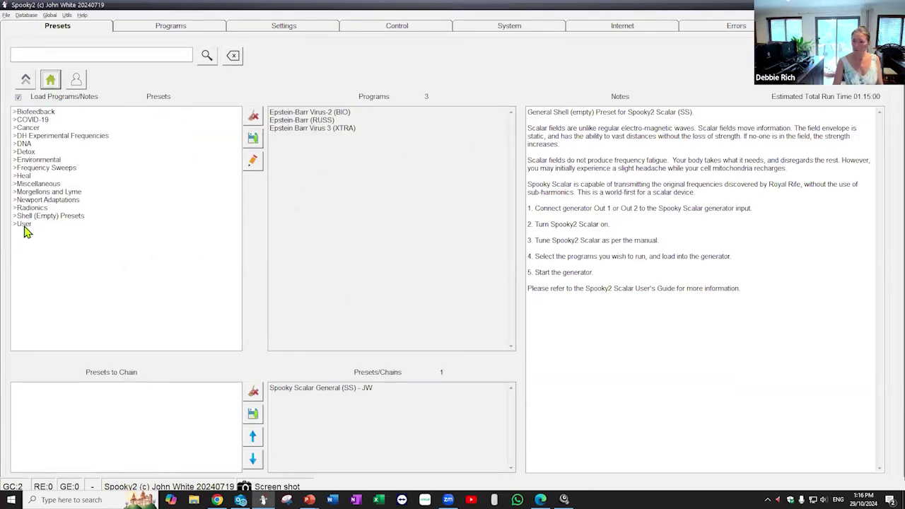
double_click(24, 225)
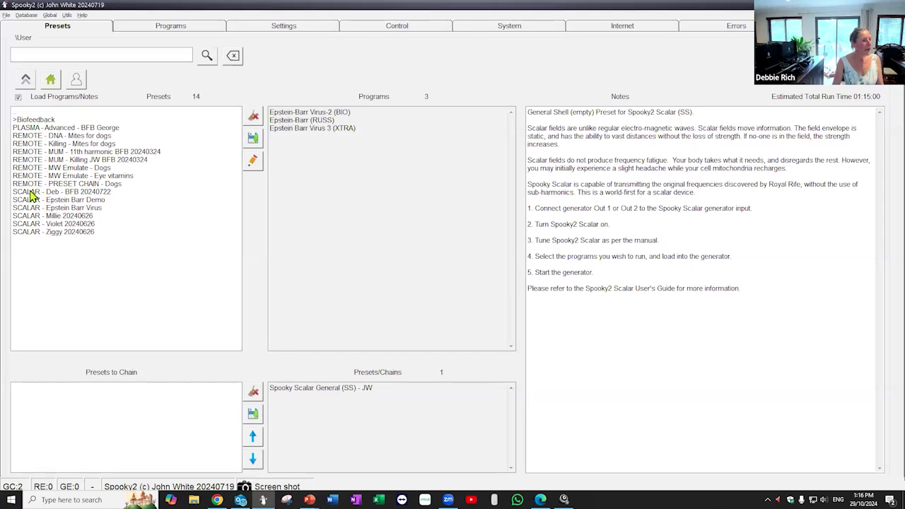
click(32, 200)
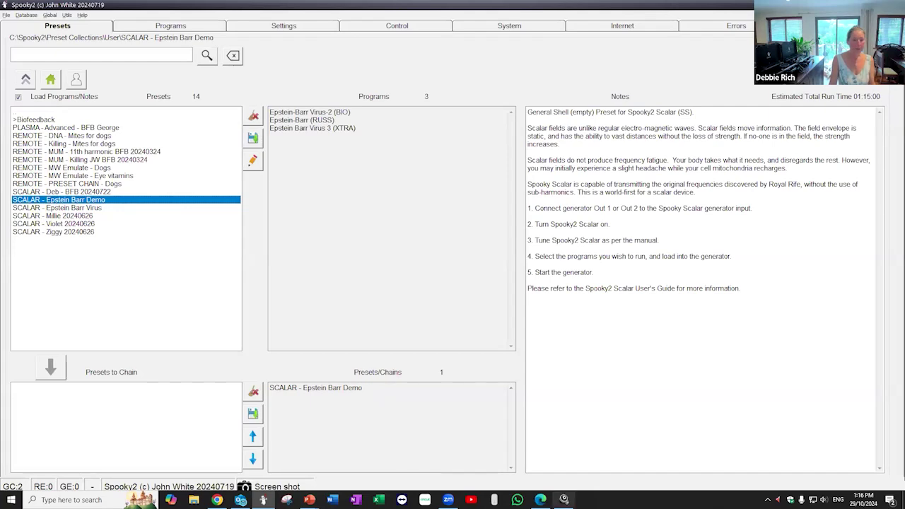
mouse_move(563, 500)
click(565, 452)
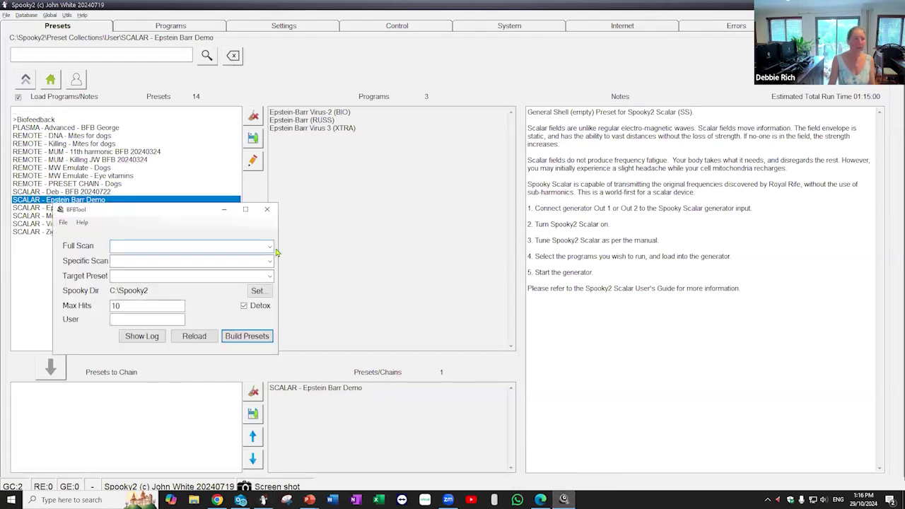
drag(156, 209, 375, 189)
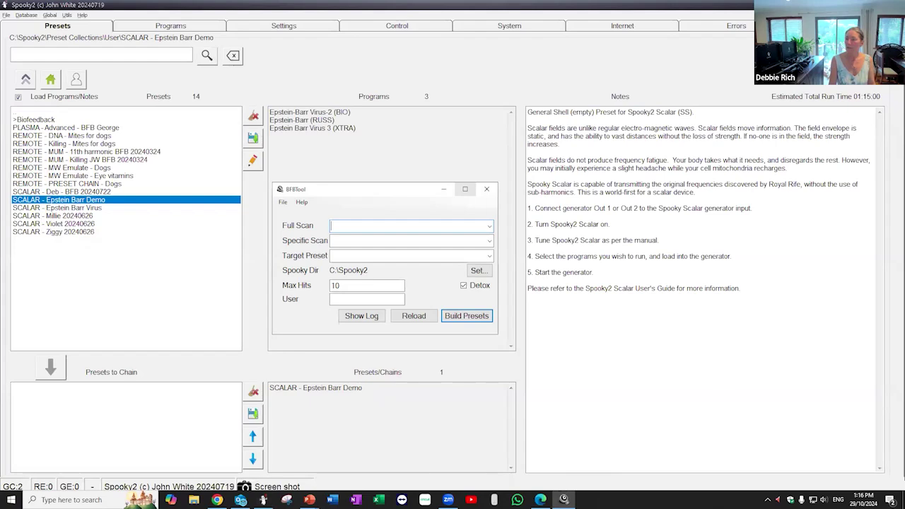
key(alt+Tab)
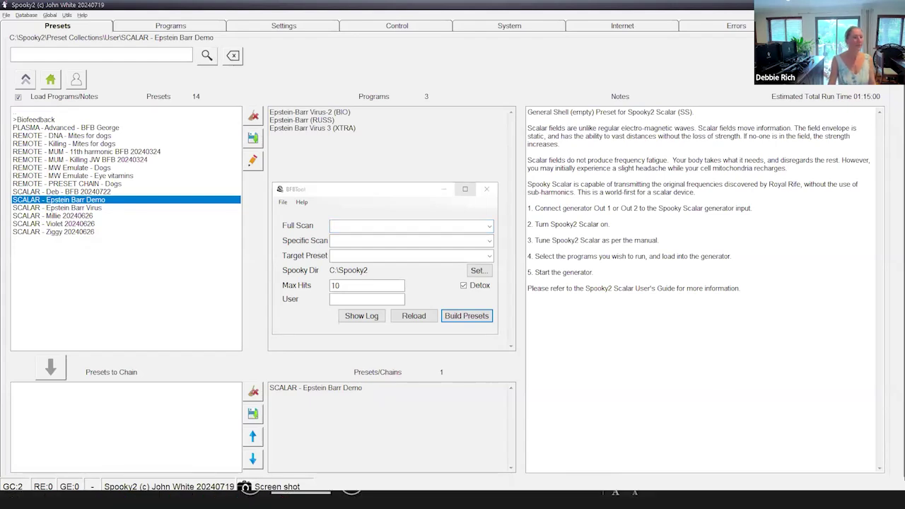
click(489, 226)
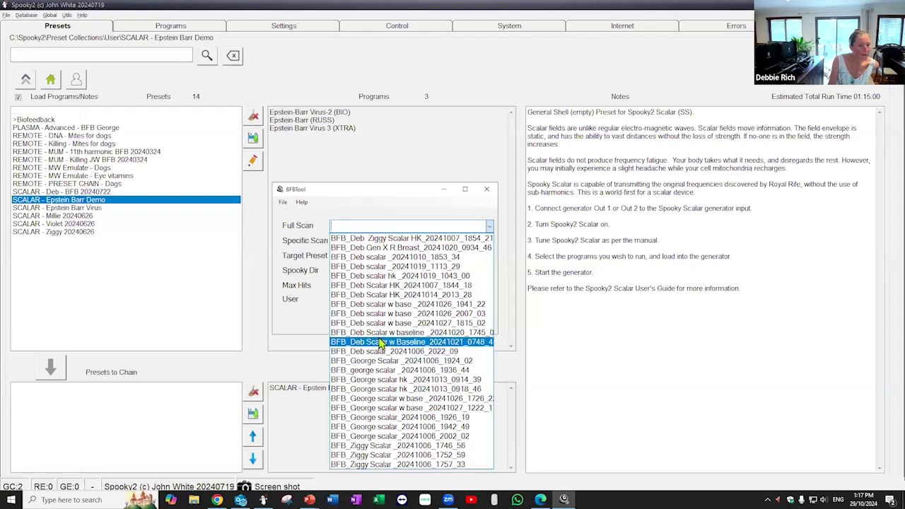
click(371, 257)
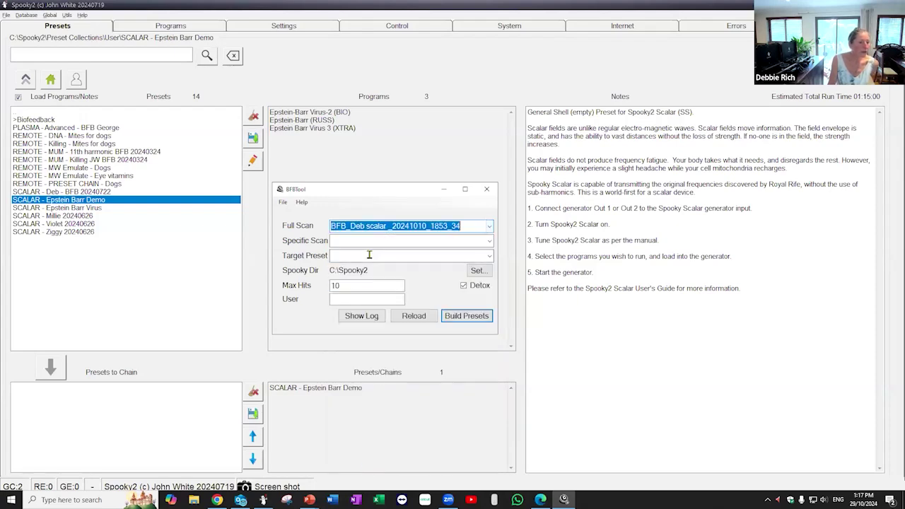
click(486, 256)
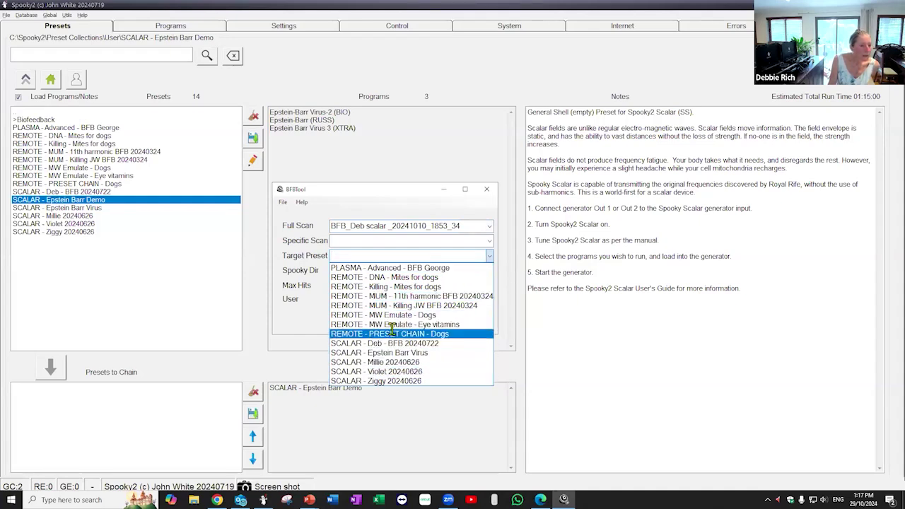
click(487, 188)
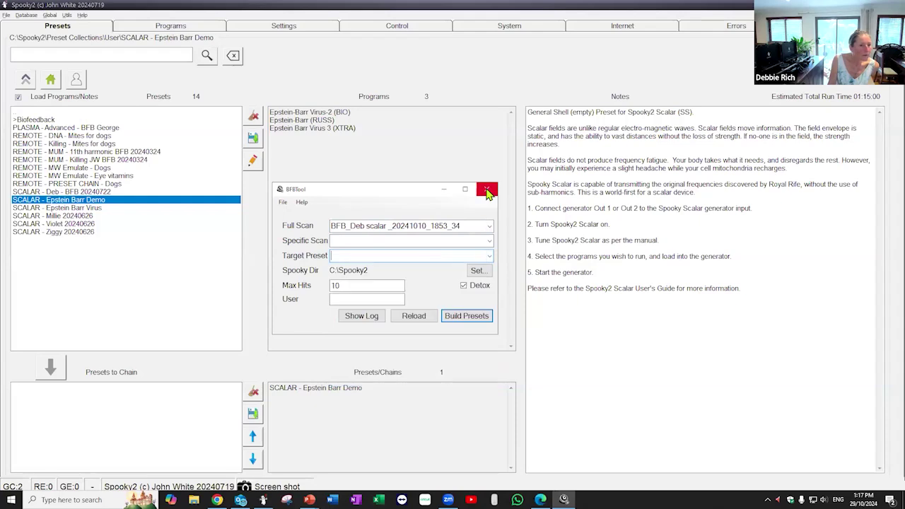
click(486, 188)
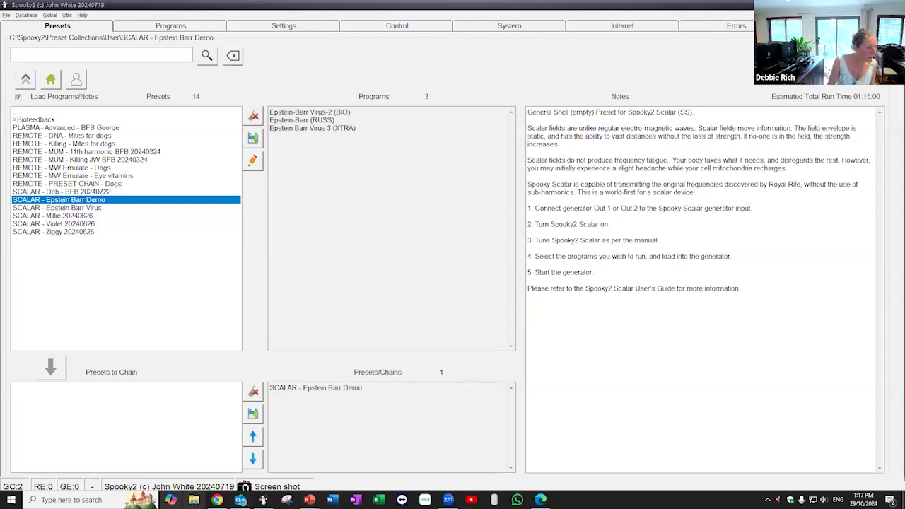
Launch BFBTool and choose the scalar scan stamped 20241010_1853_34 as the full scan.
key(super+s)
text(bfb)
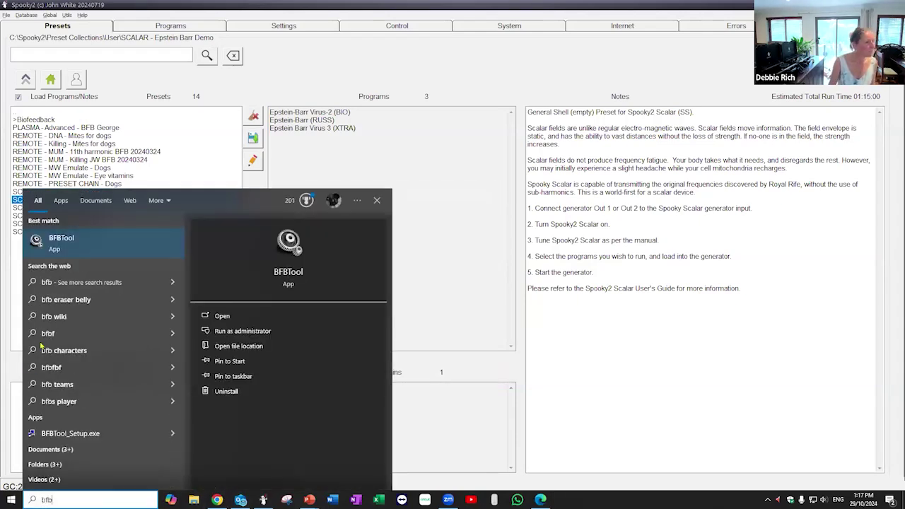
click(222, 316)
click(258, 82)
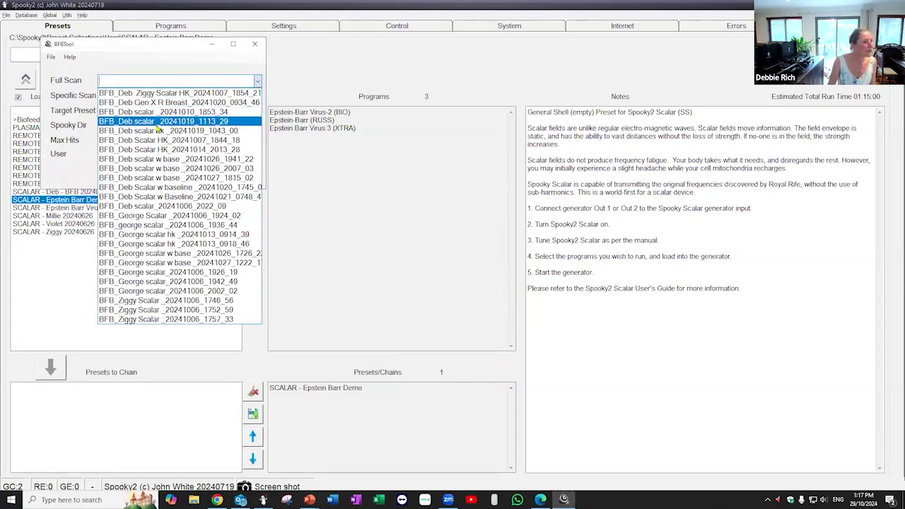
click(152, 112)
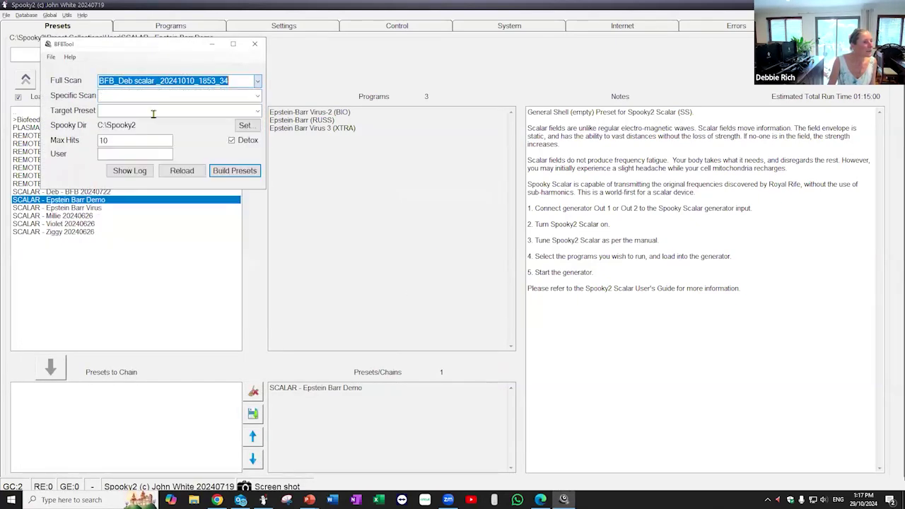
Build presets with SCALAR - Epstein Barr Demo as the target preset and the Detox option turned off.
click(258, 113)
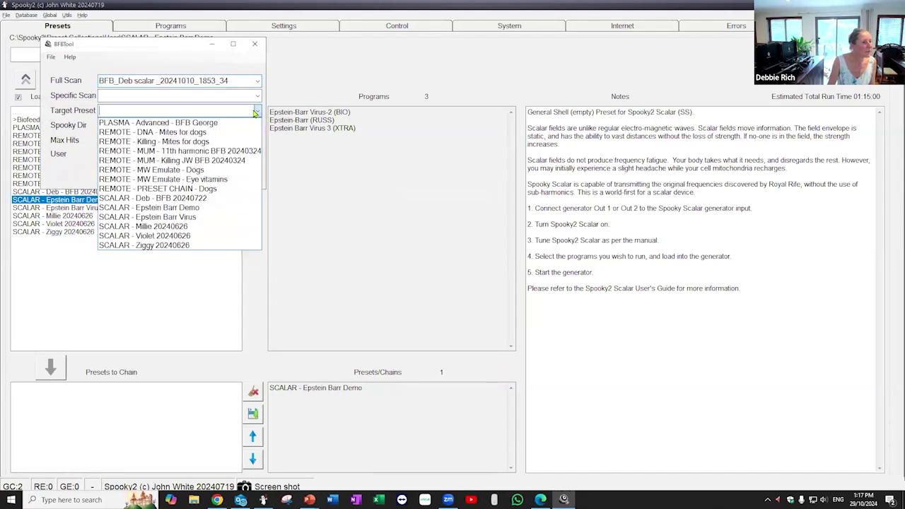
click(182, 207)
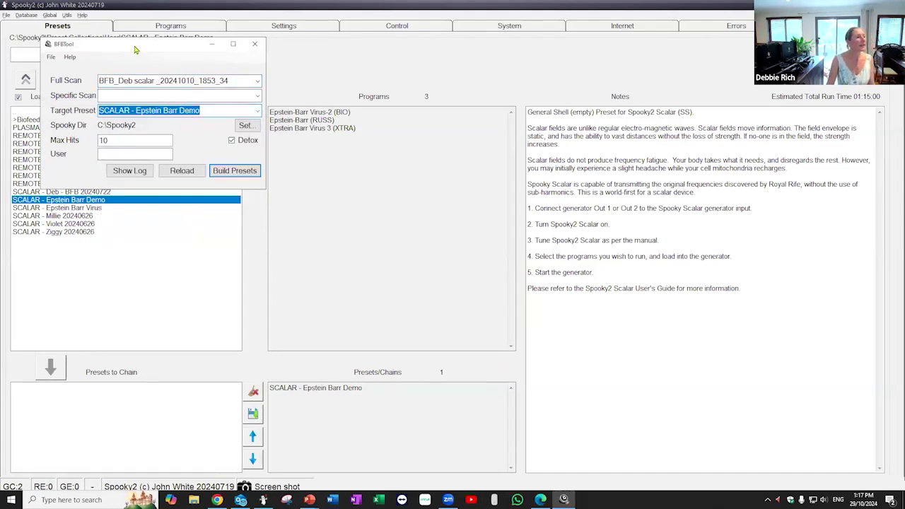
drag(138, 48, 374, 177)
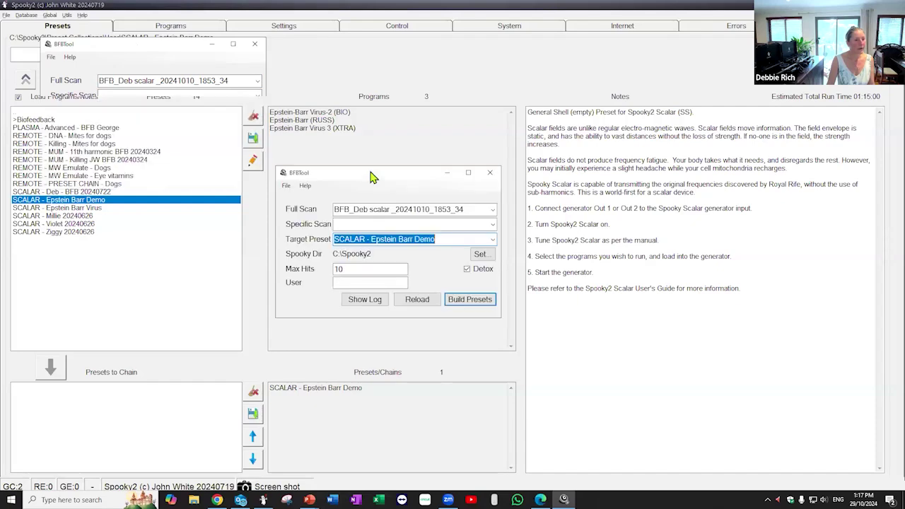
click(468, 269)
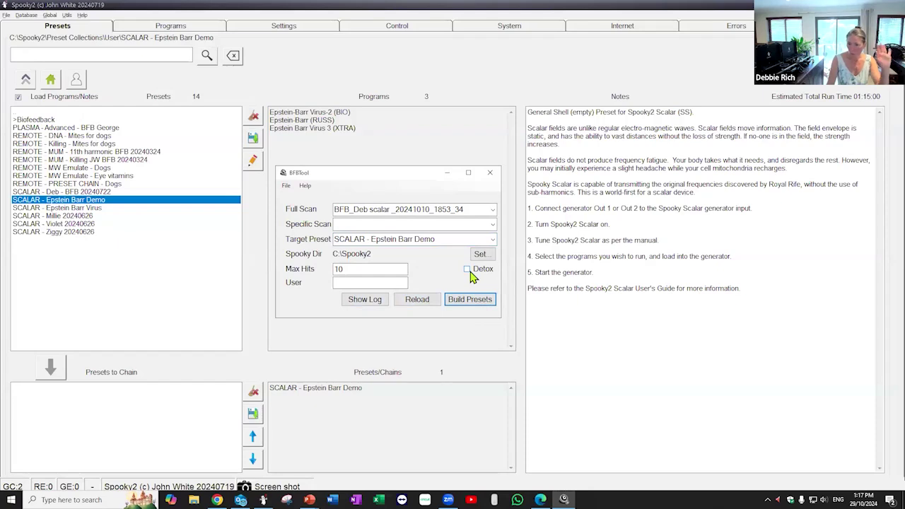
click(472, 300)
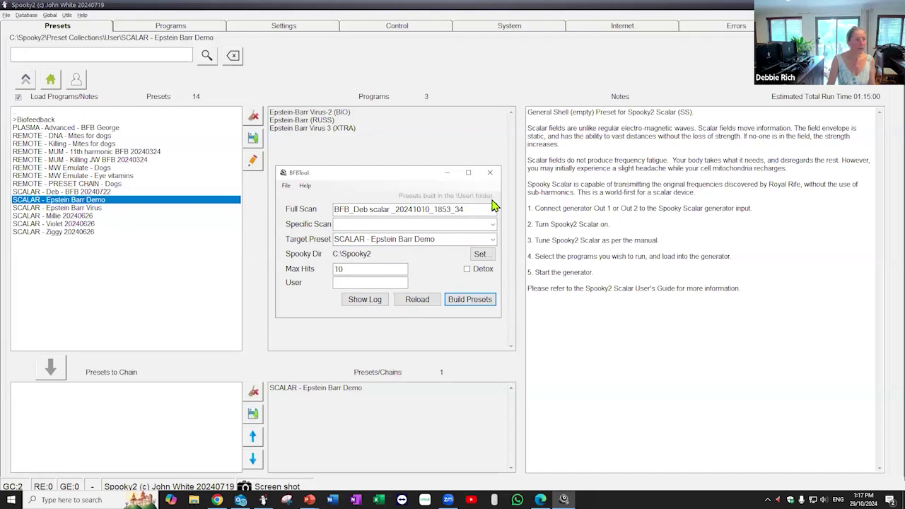
Return to Spooky2 and examine the programs and notes of the newly built BFB presets in the User folder, including BFB Gen2 (S) and BFB Gen1 (R).
click(51, 80)
double_click(26, 224)
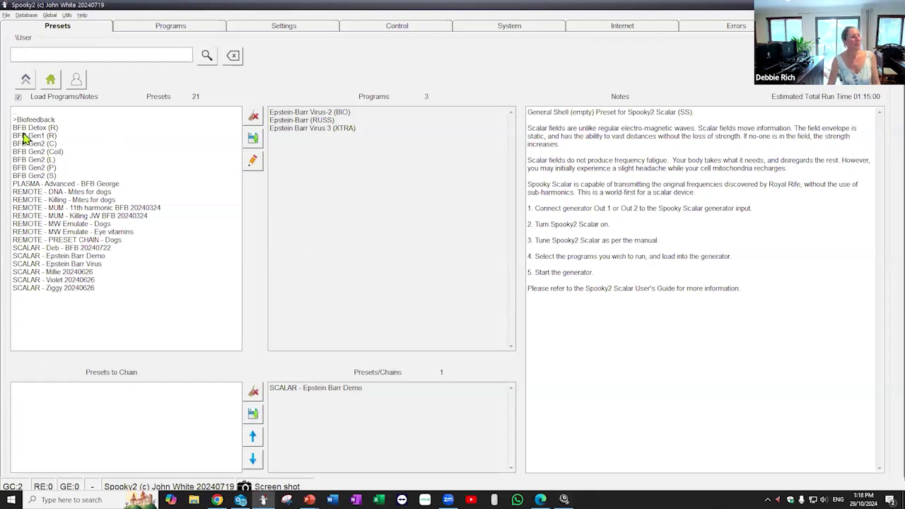
click(24, 128)
click(24, 144)
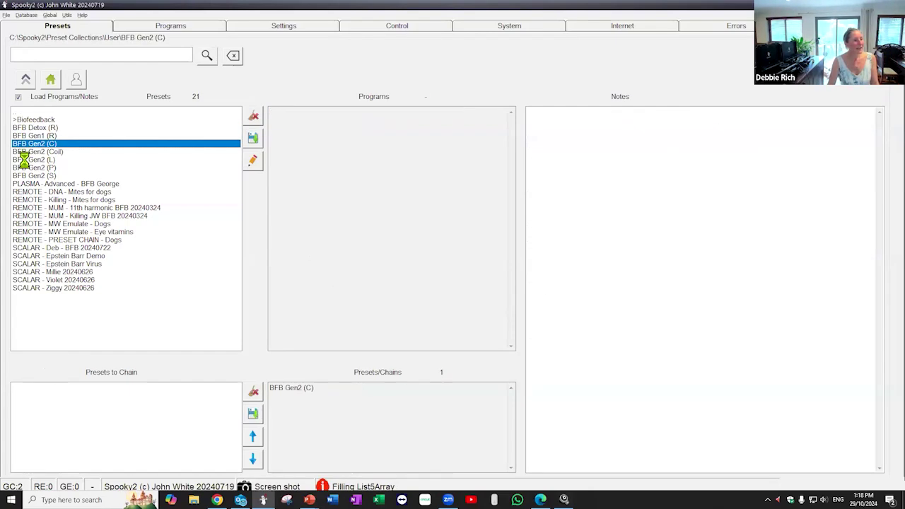
click(26, 160)
click(28, 168)
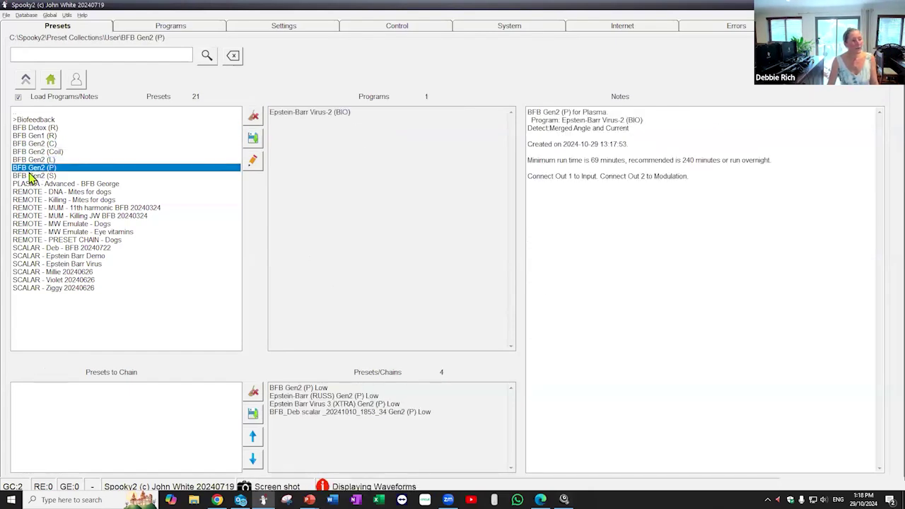
click(30, 176)
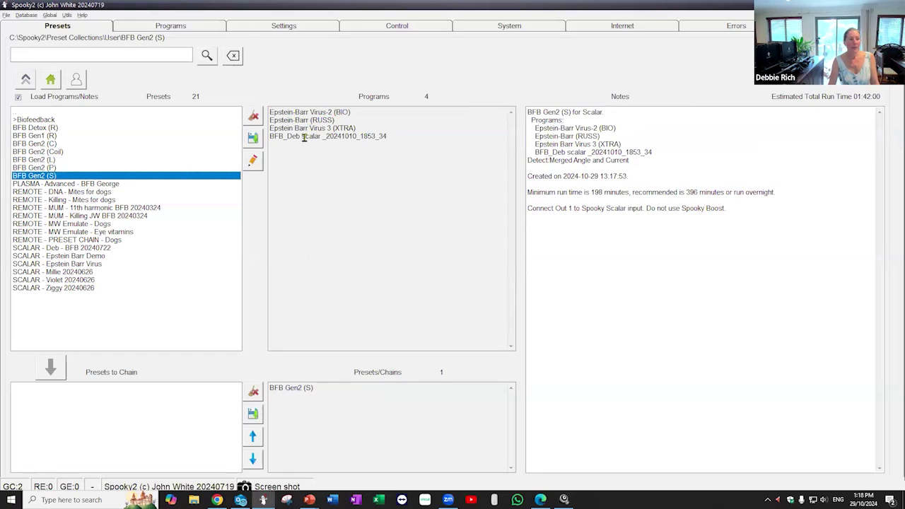
click(40, 137)
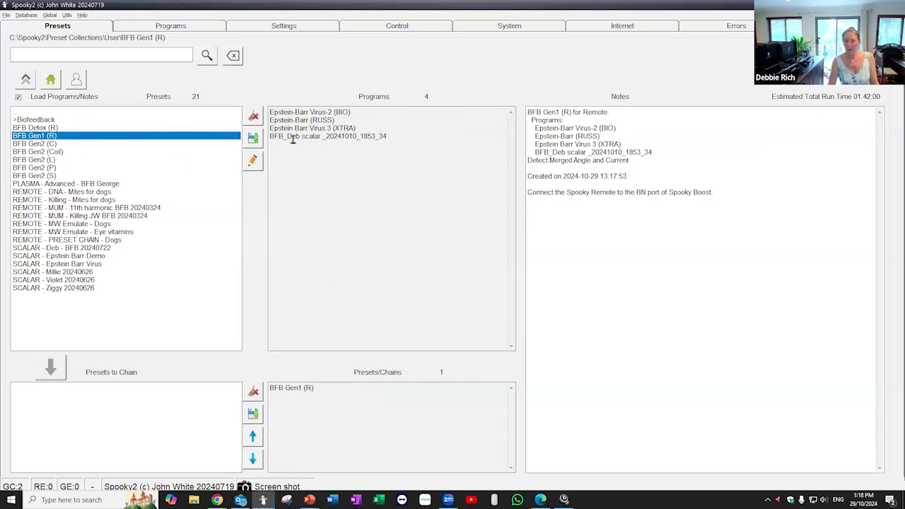
Examine the programs and notes of the BFB Gen2 (C), BFB Gen2 (Coil) and BFB Gen2 (P) presets, and return to the Q&A slide.
click(35, 145)
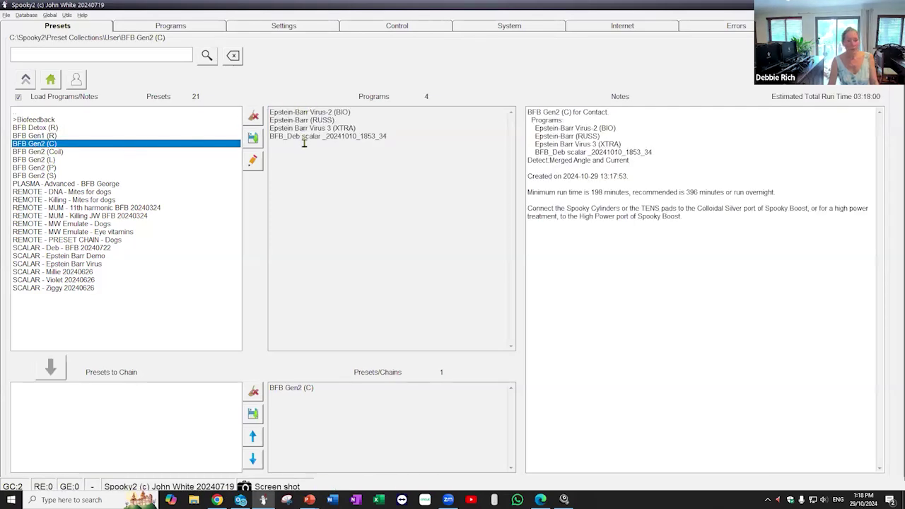
click(41, 153)
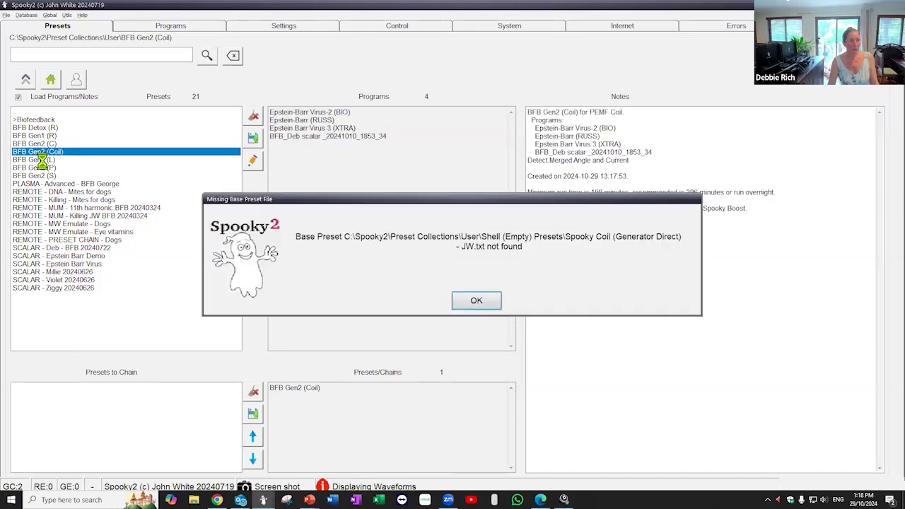
click(481, 302)
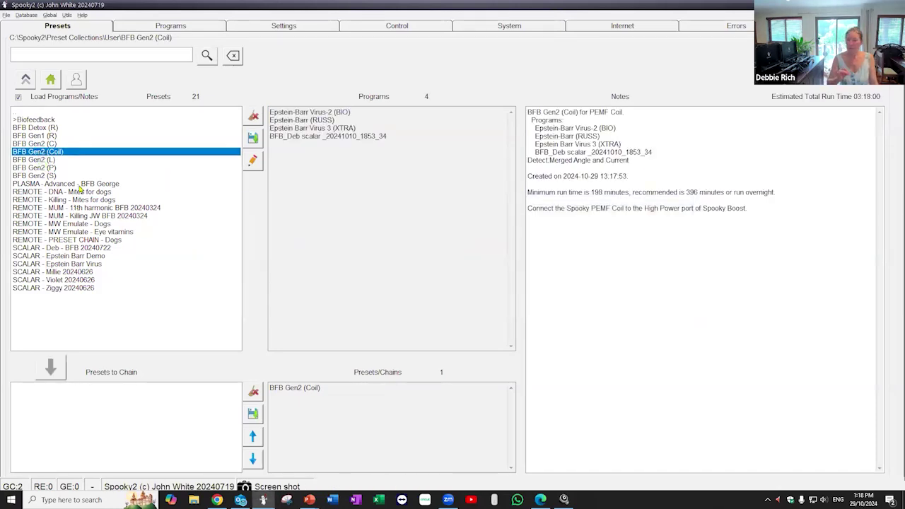
click(32, 169)
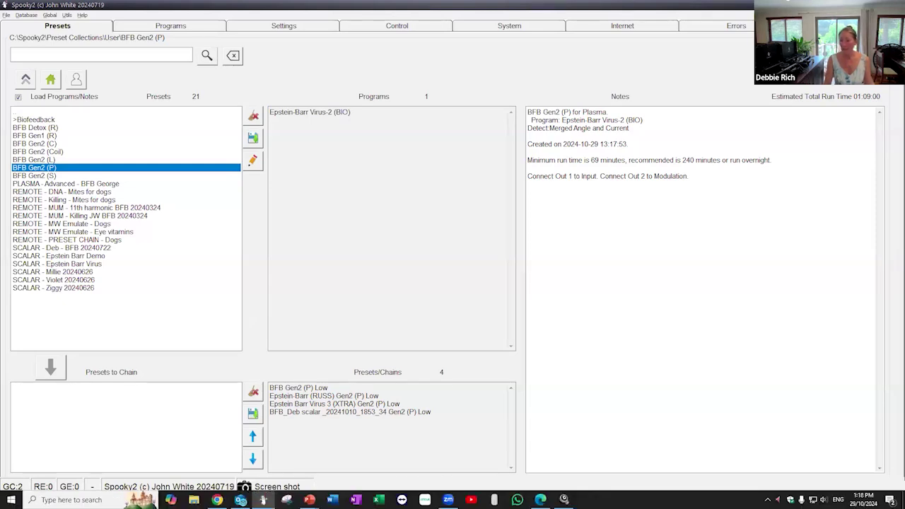
key(alt+Tab)
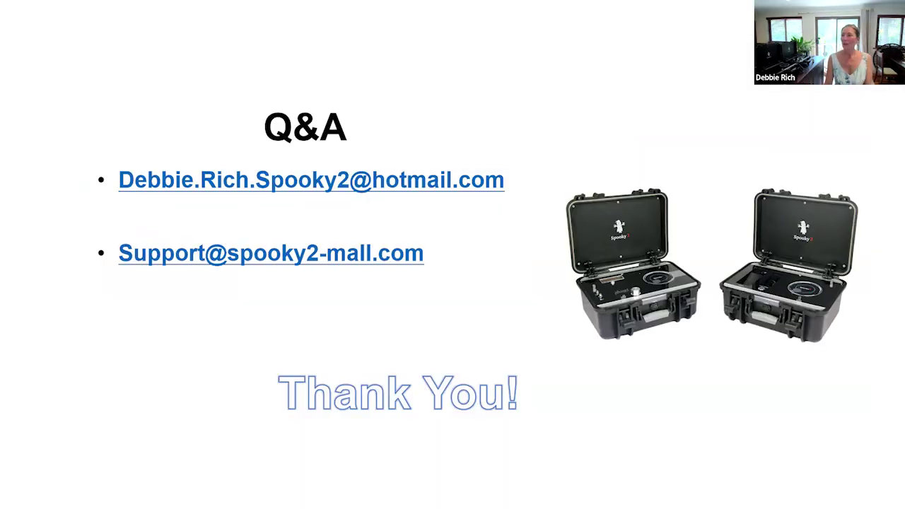
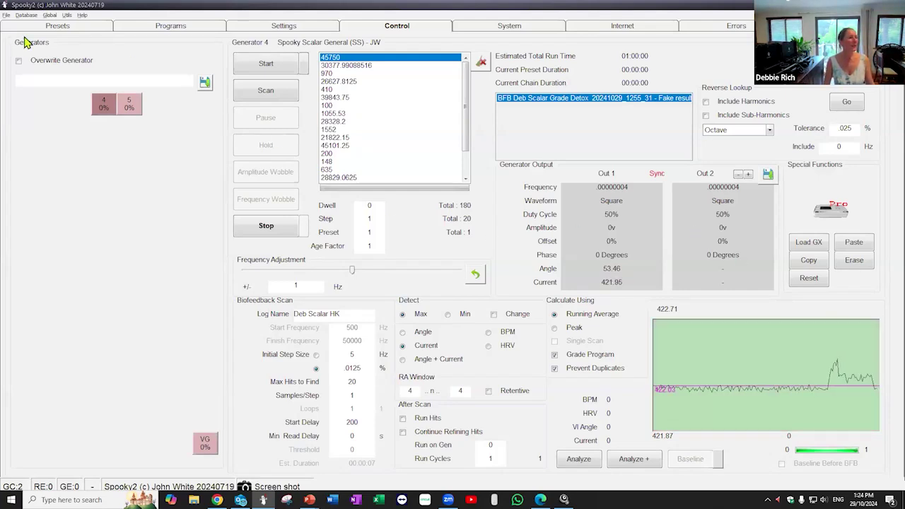
Load the DNA (C) - JW preset from the Contact folder of Shell (Empty) Presets.
click(53, 25)
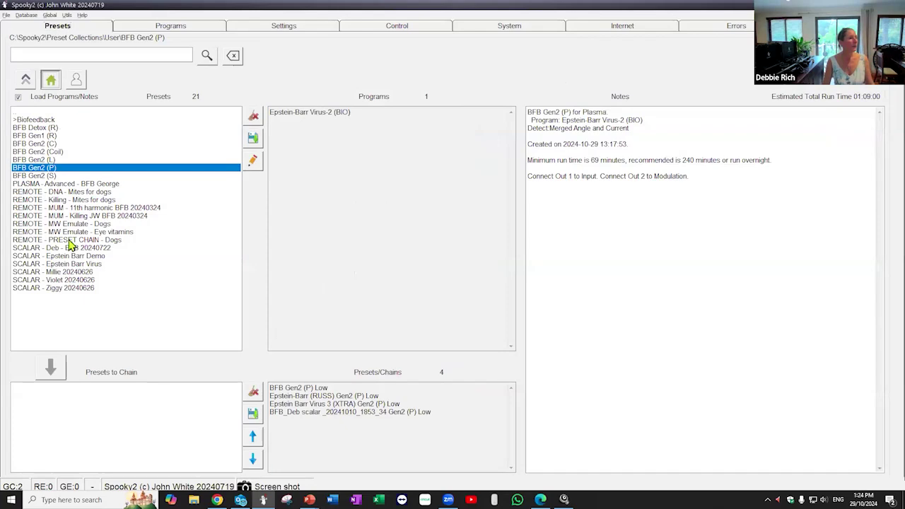
click(50, 79)
double_click(34, 217)
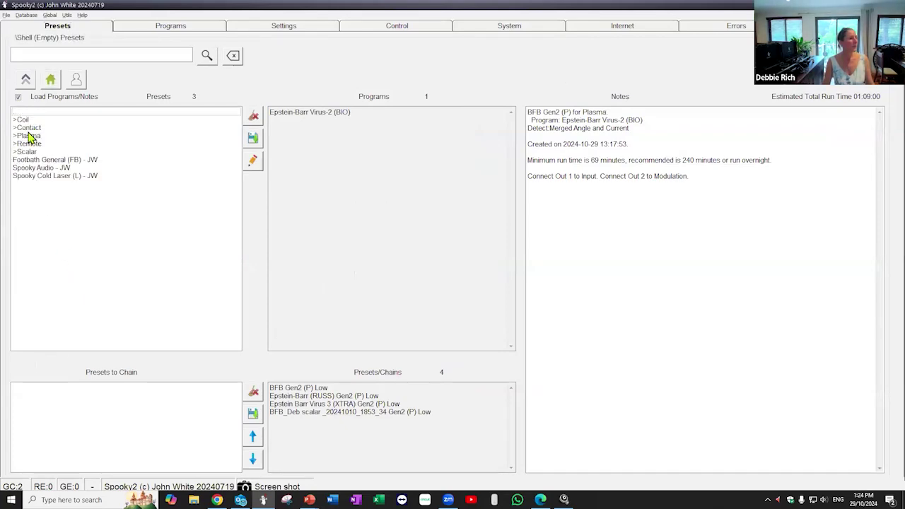
double_click(28, 127)
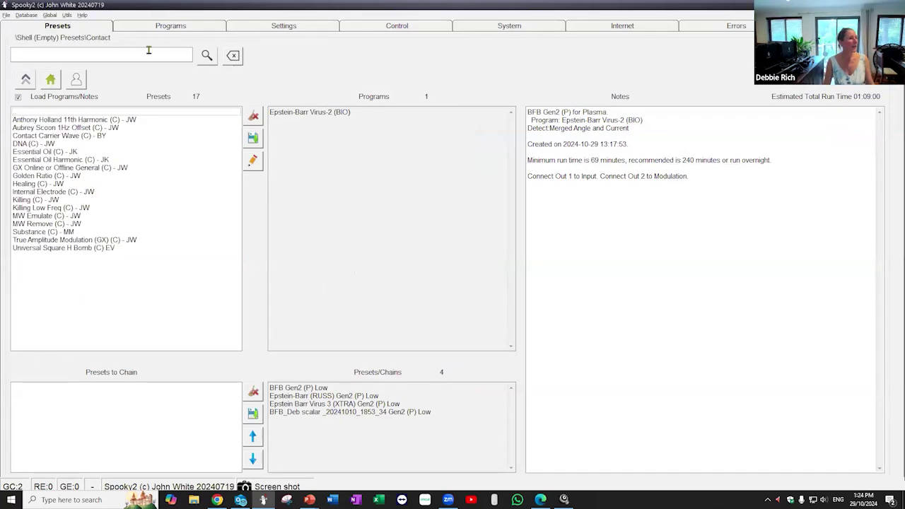
click(26, 145)
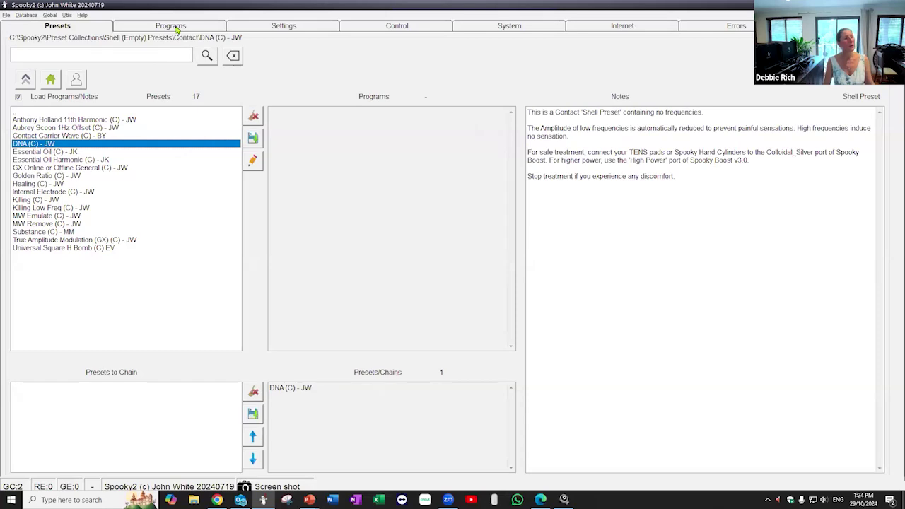
Add the Epstein Barr program from the DNA database to the loaded programs.
click(174, 26)
click(777, 169)
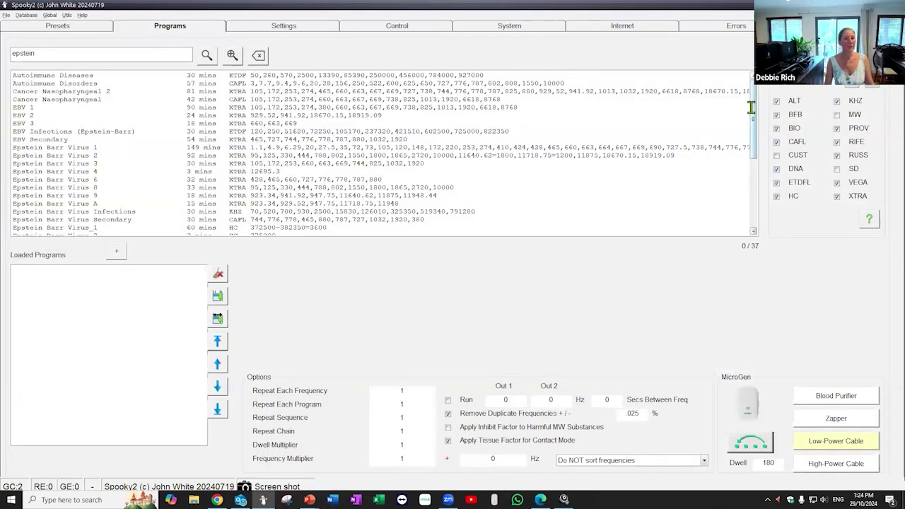
drag(751, 106, 754, 200)
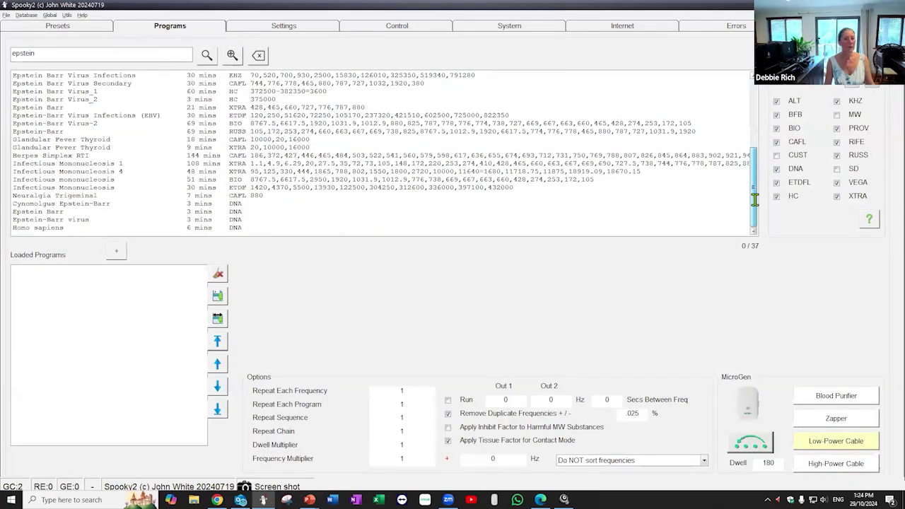
double_click(28, 212)
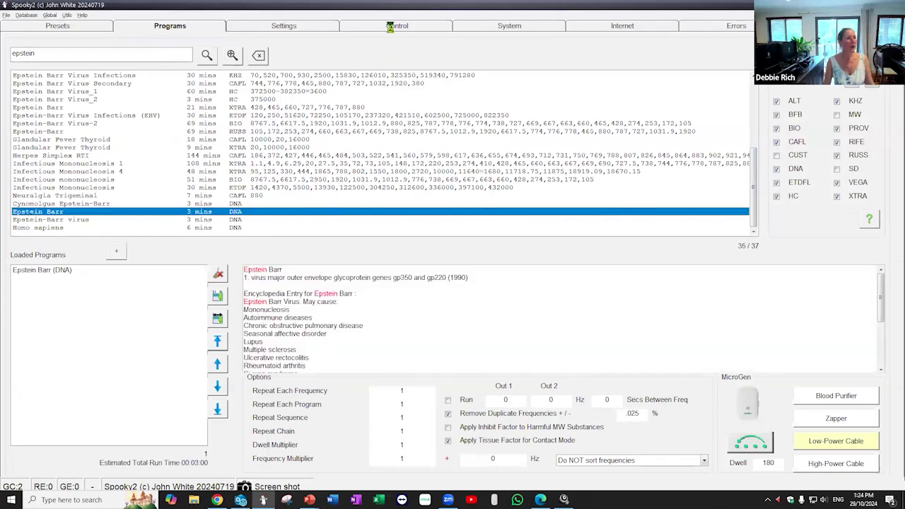
Run the Epstein Barr (DNA) program on the virtual generator and stop it.
click(389, 26)
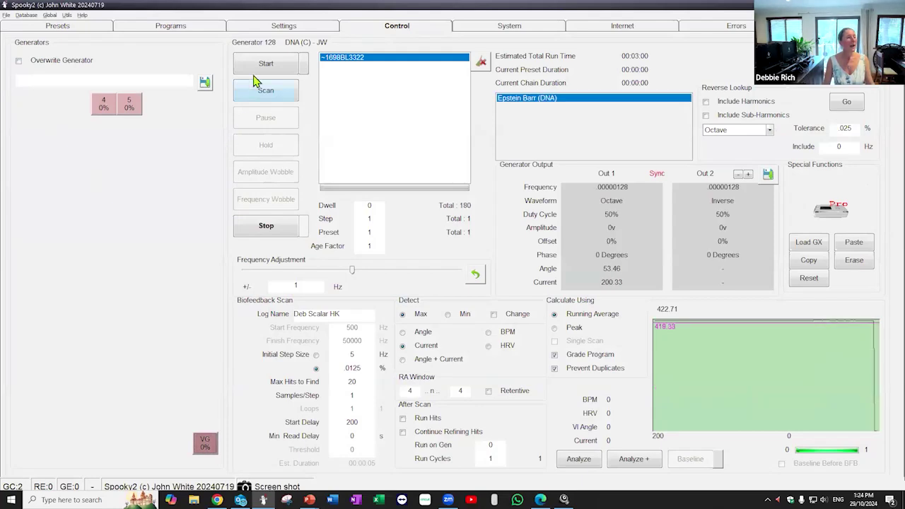
click(284, 65)
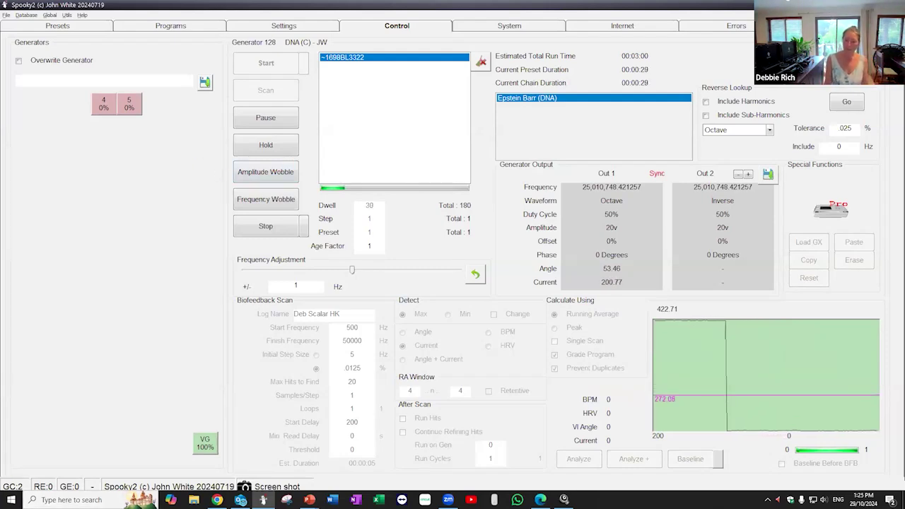
click(260, 228)
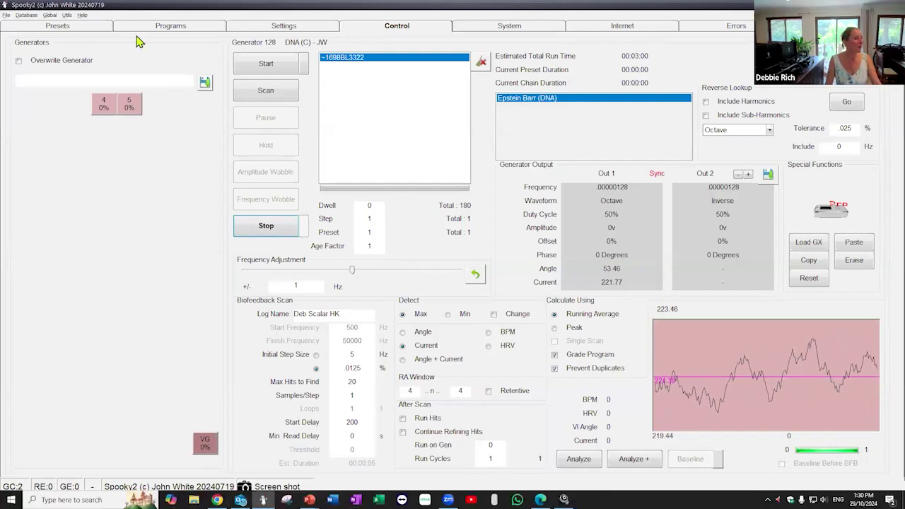
Load the Spooky Scalar General (SS) - JW preset from the Scalar folder of Shell (Empty) Presets.
click(58, 25)
click(47, 81)
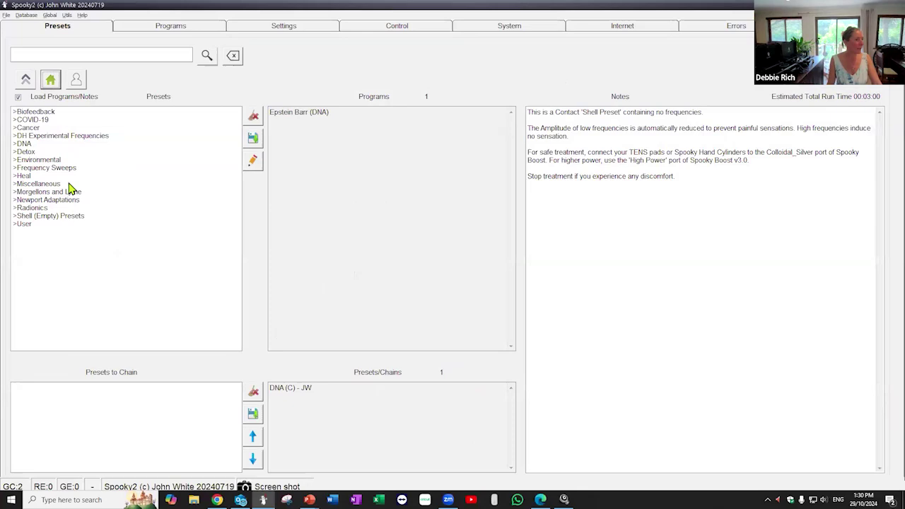
double_click(44, 217)
double_click(29, 156)
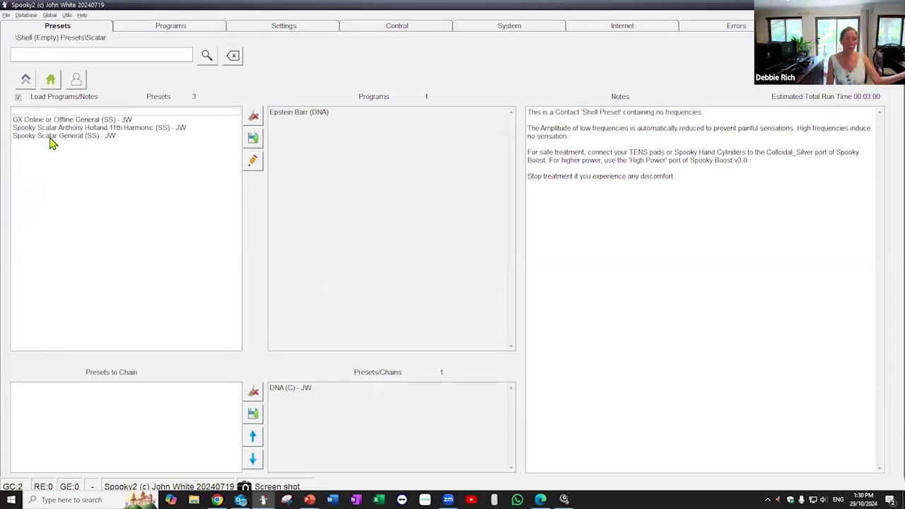
click(51, 139)
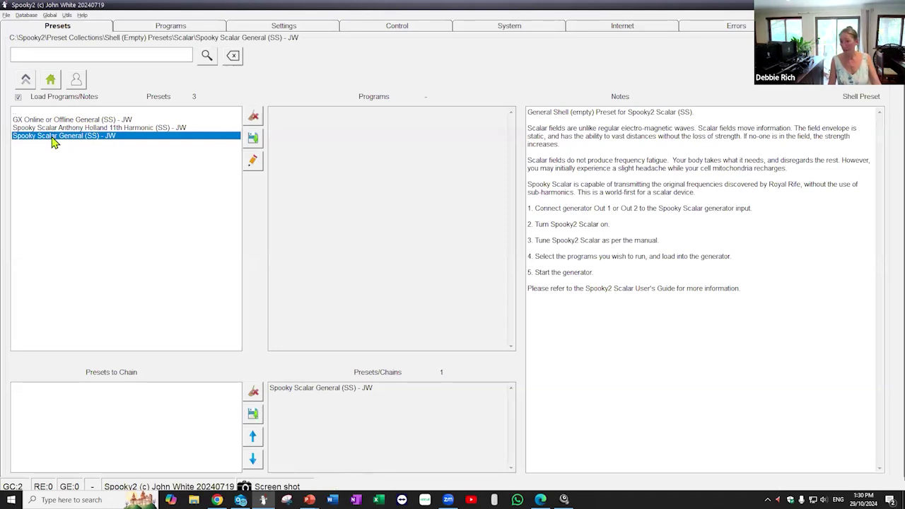
Search the programs for detox and load the BFB Scalar Grade Detox scan result stamped 20241029_1255_31.
click(170, 27)
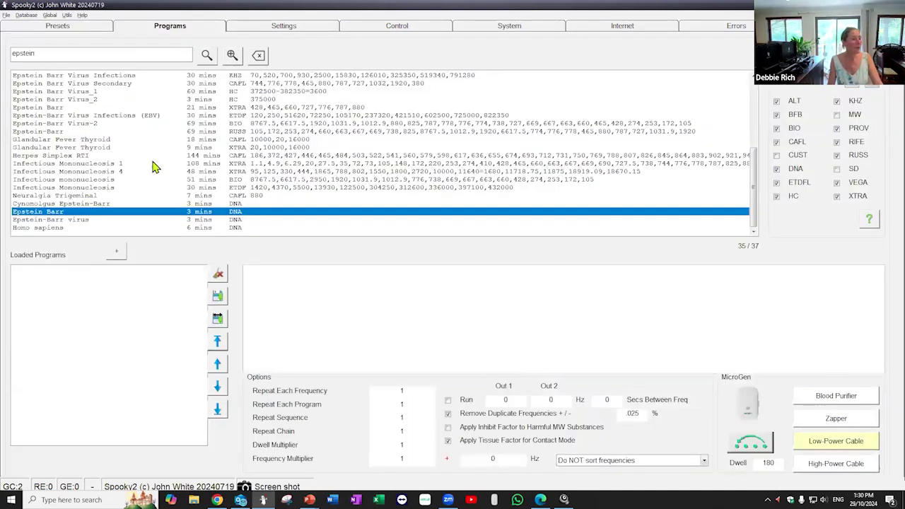
drag(58, 52, 6, 47)
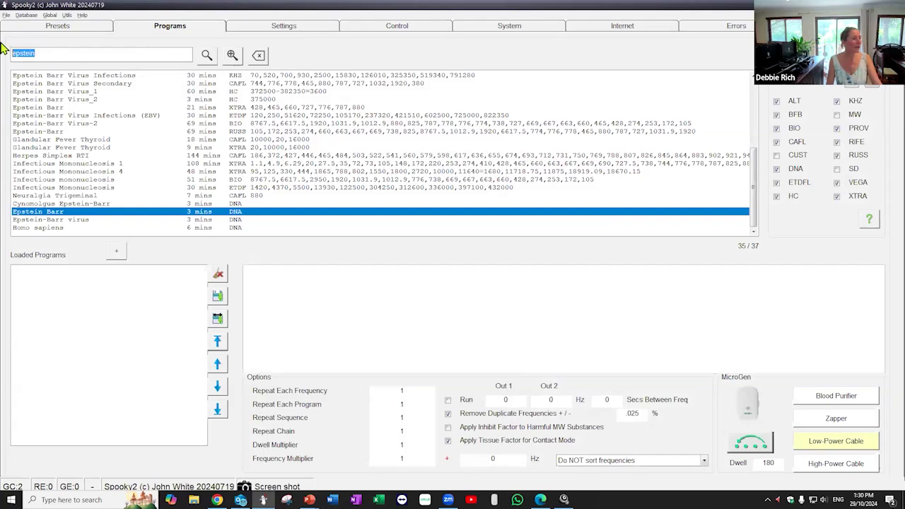
text(detox)
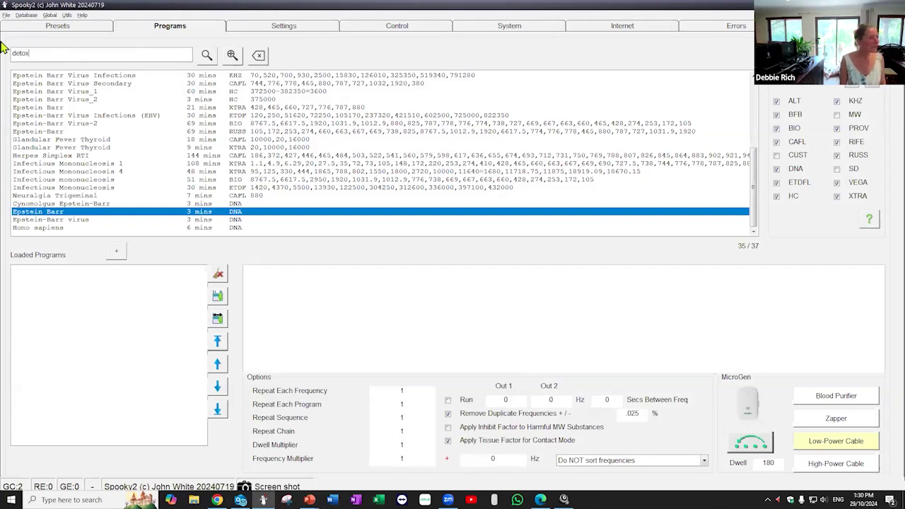
key(Return)
scroll(106, 171, down, 10)
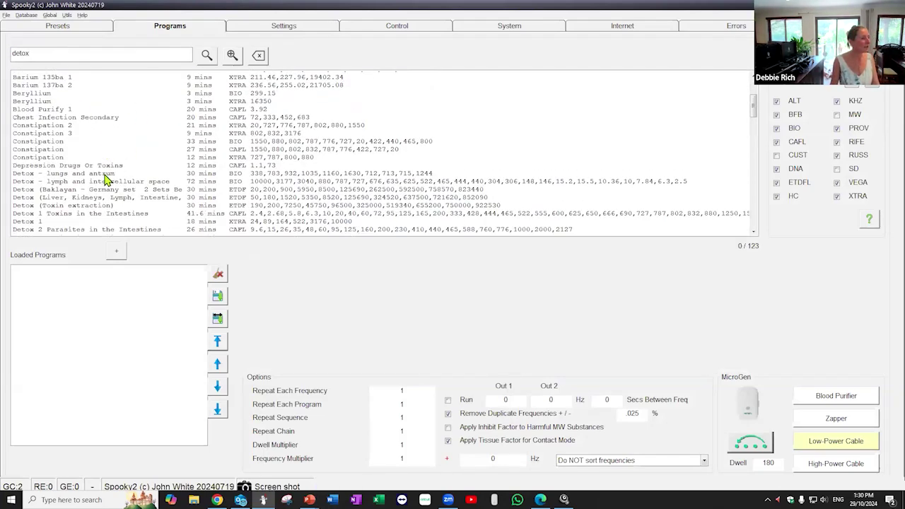
scroll(109, 210, down, 10)
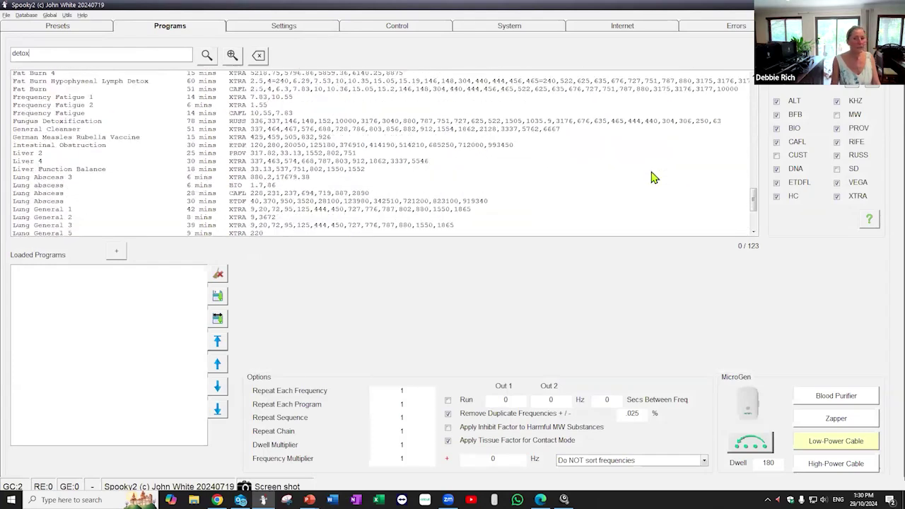
click(82, 229)
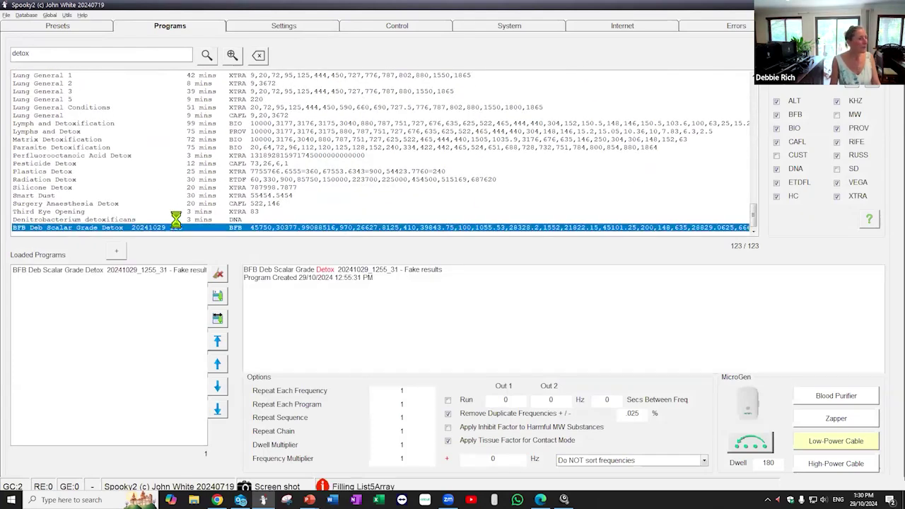
Assign the loaded detox scan program and Spooky Scalar General preset to generator 4 with Overwrite Generator enabled.
click(377, 24)
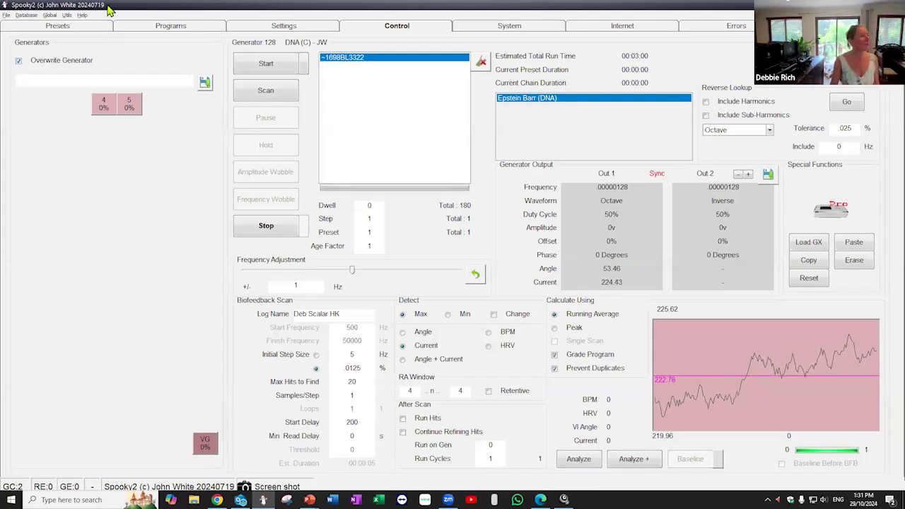
click(102, 108)
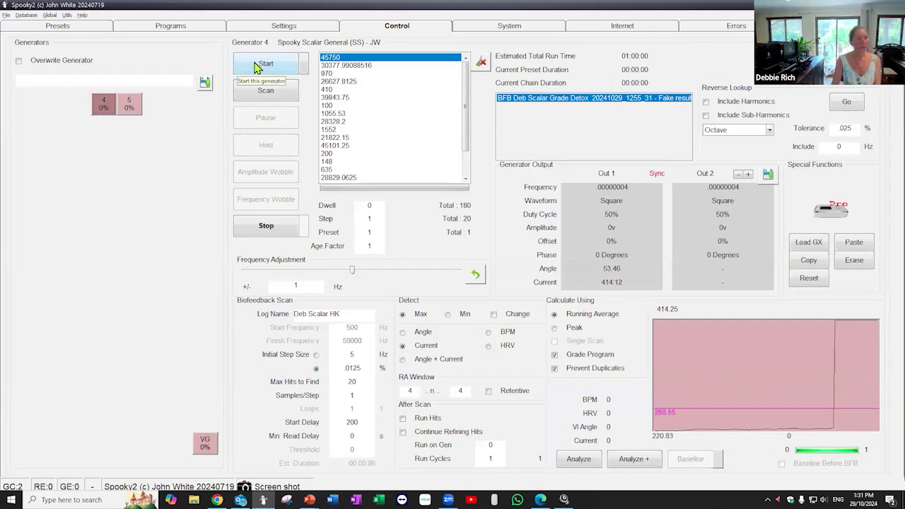
Return to the loaded detox program and highlight its Repeat Chain option.
click(178, 25)
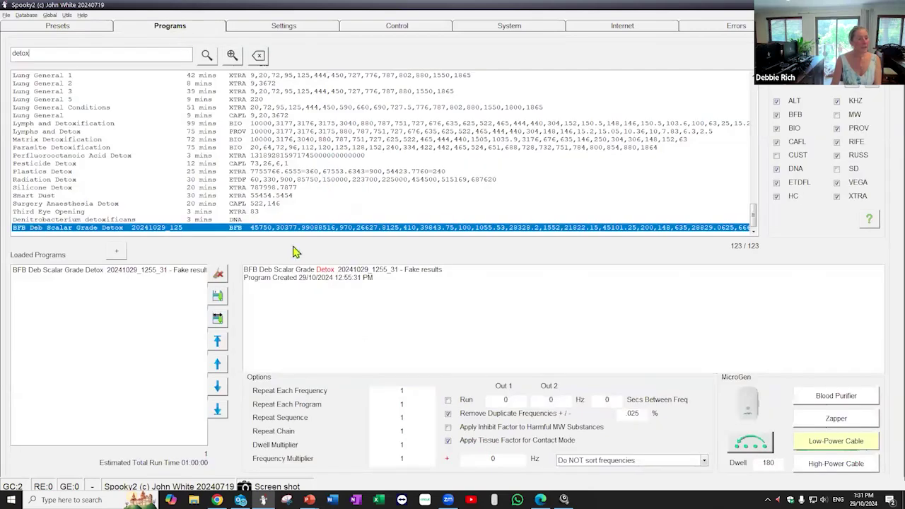
double_click(378, 432)
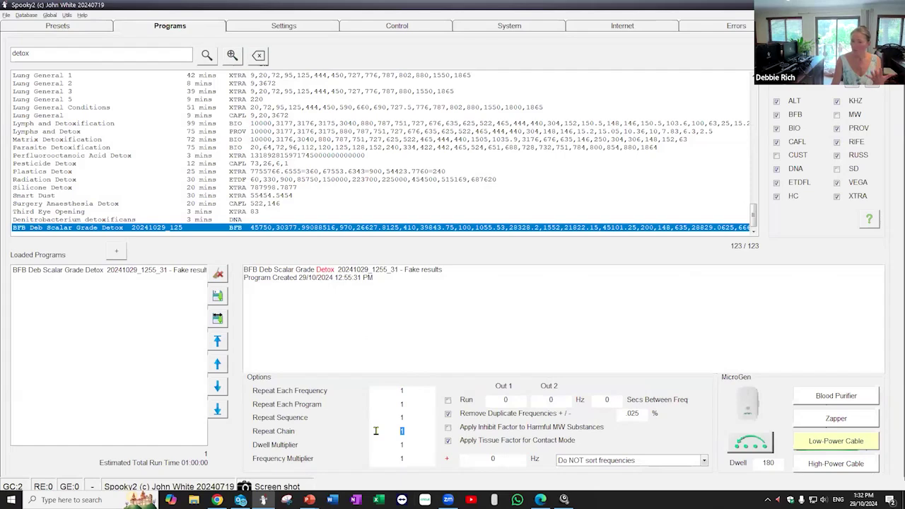
right_click(375, 431)
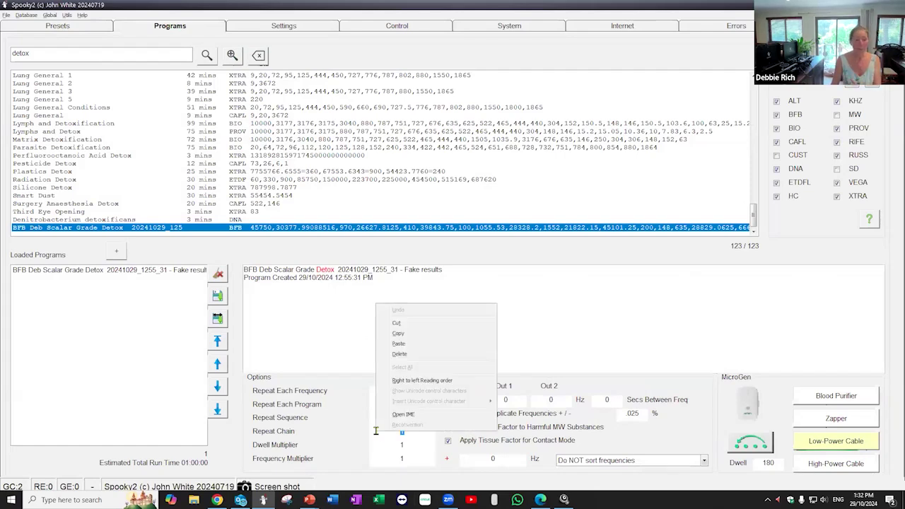
click(342, 357)
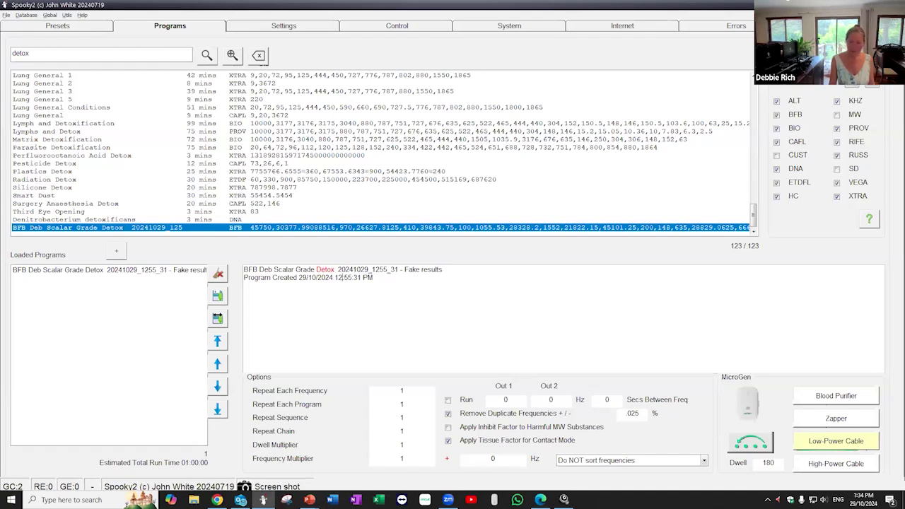
Switch to Chrome and highlight the spooky2tools.com address of the page offering the BFBTool installer.
key(super)
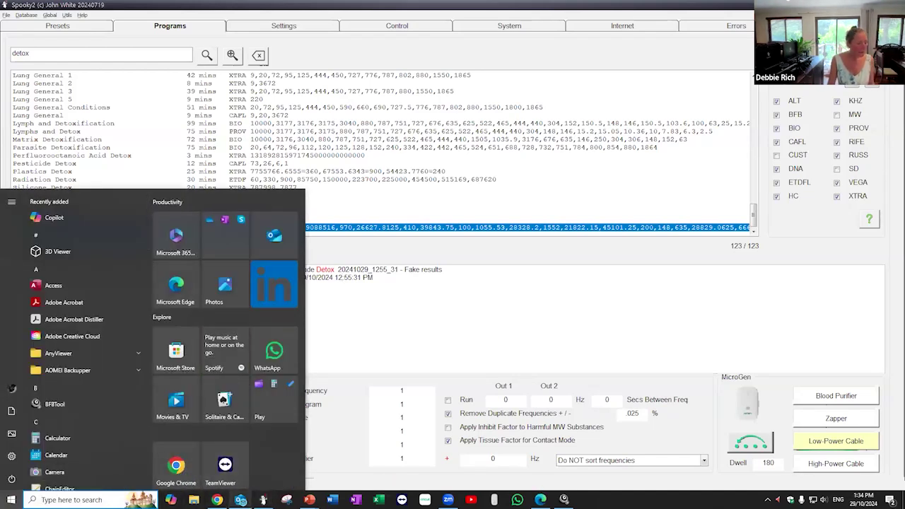
key(Escape)
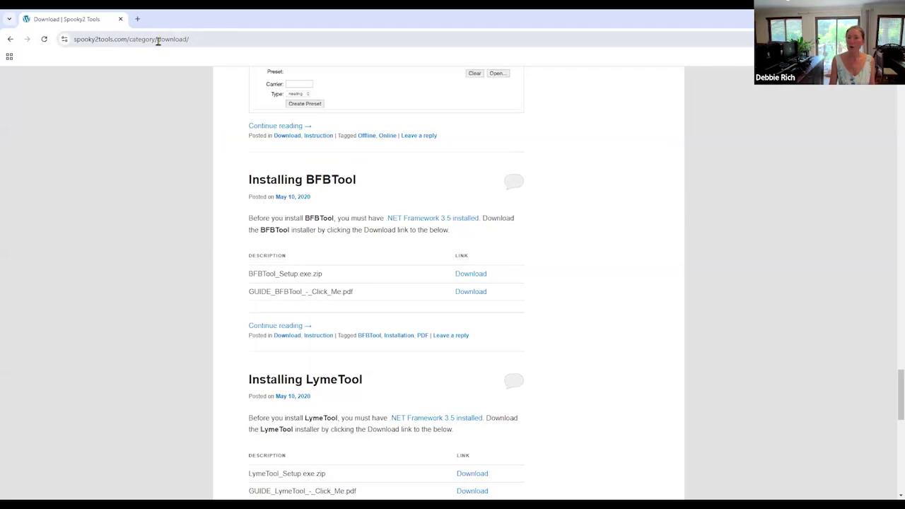
click(127, 40)
drag(89, 41, 67, 40)
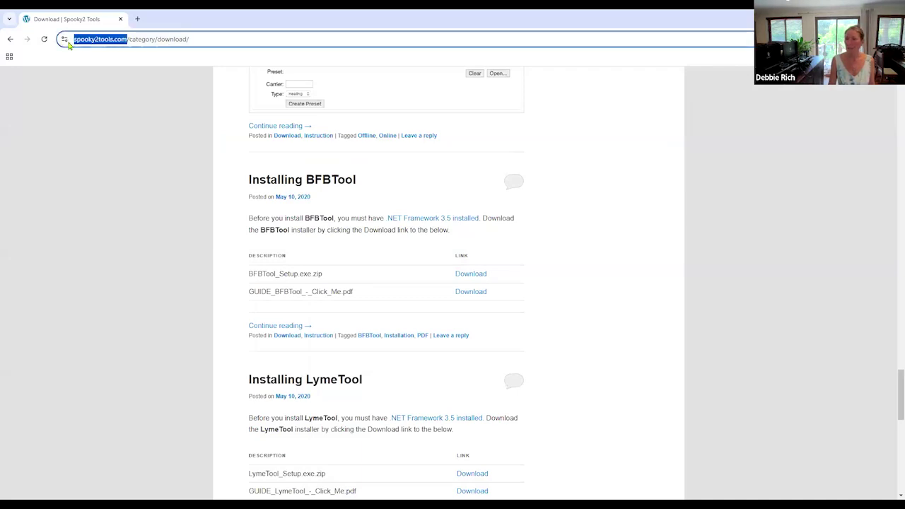
key(ctrl+a)
click(169, 100)
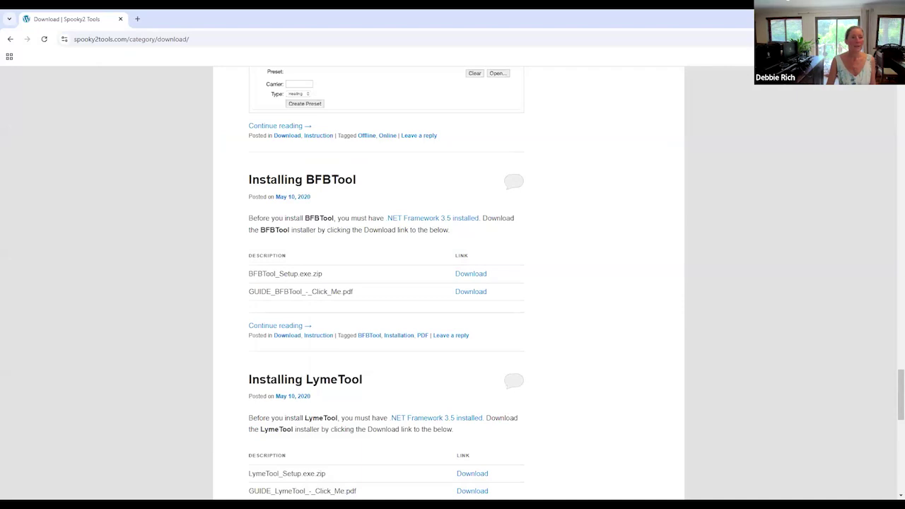
Look through the other tool installers and posts on the Spooky2 Tools download page, from LymeTool and CancerTool back to The SuperSweep.
scroll(503, 297, down, 8)
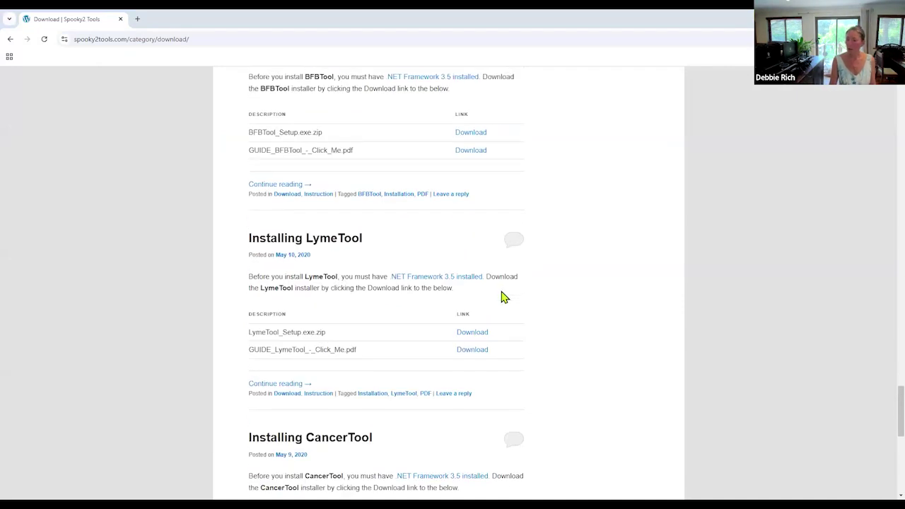
scroll(524, 272, down, 2)
scroll(523, 269, up, 10)
scroll(525, 269, up, 10)
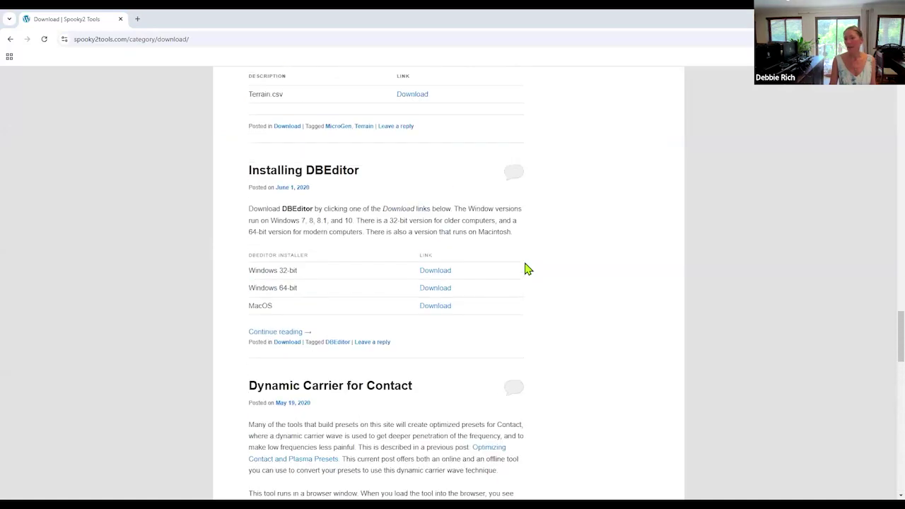
scroll(525, 268, up, 10)
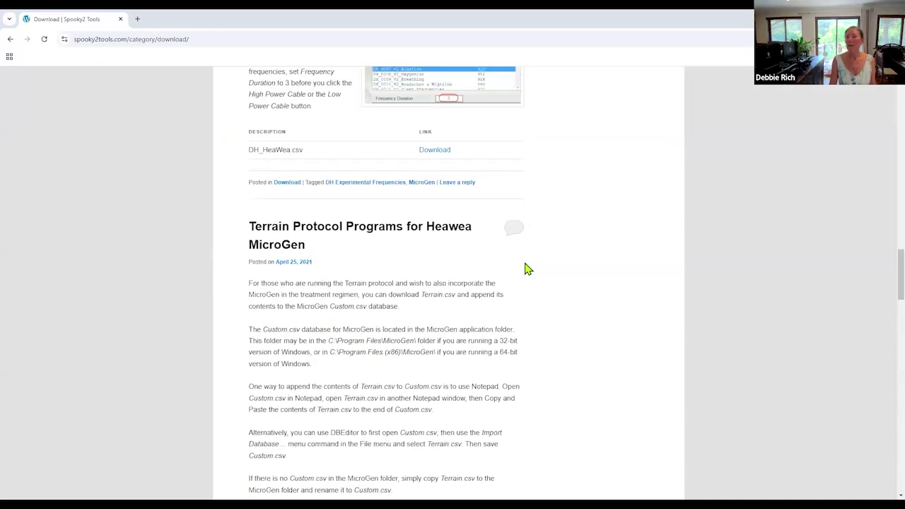
scroll(526, 268, up, 15)
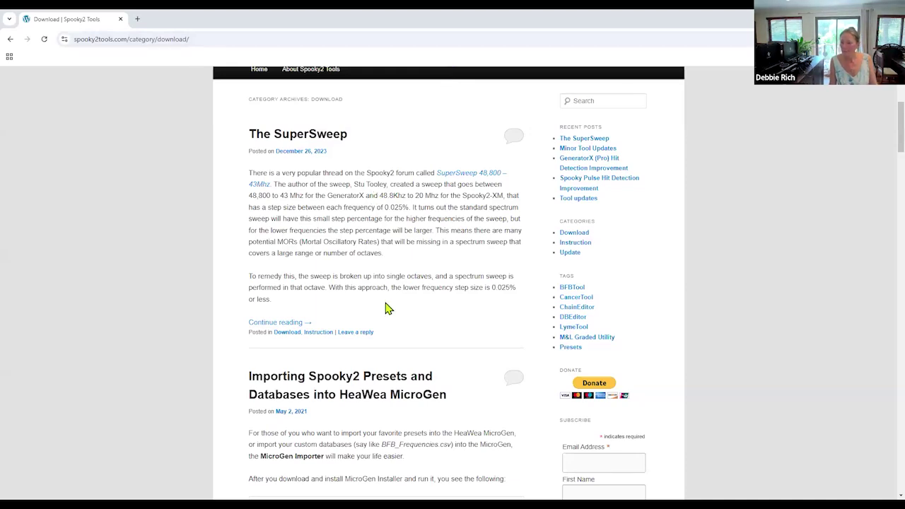
Switch to Spooky2 and highlight the Samples/Step value in generator 4's Biofeedback Scan settings.
key(alt+Tab)
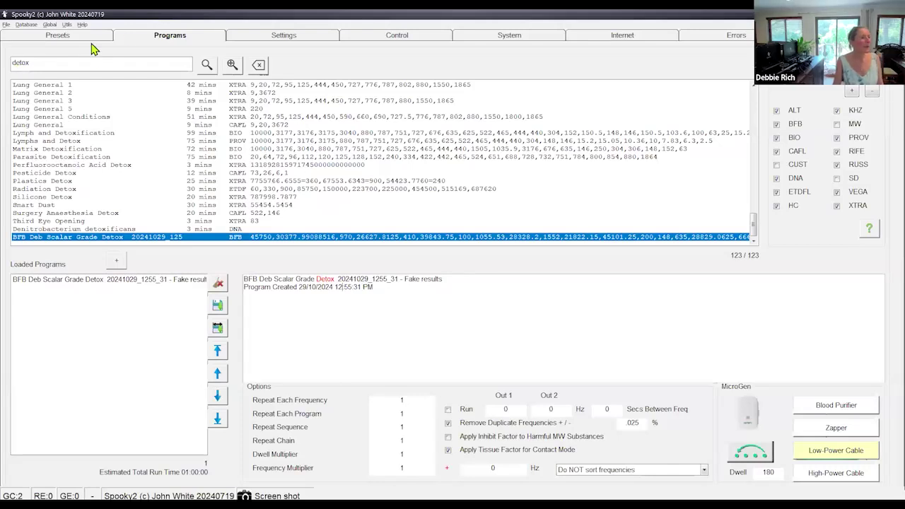
click(366, 36)
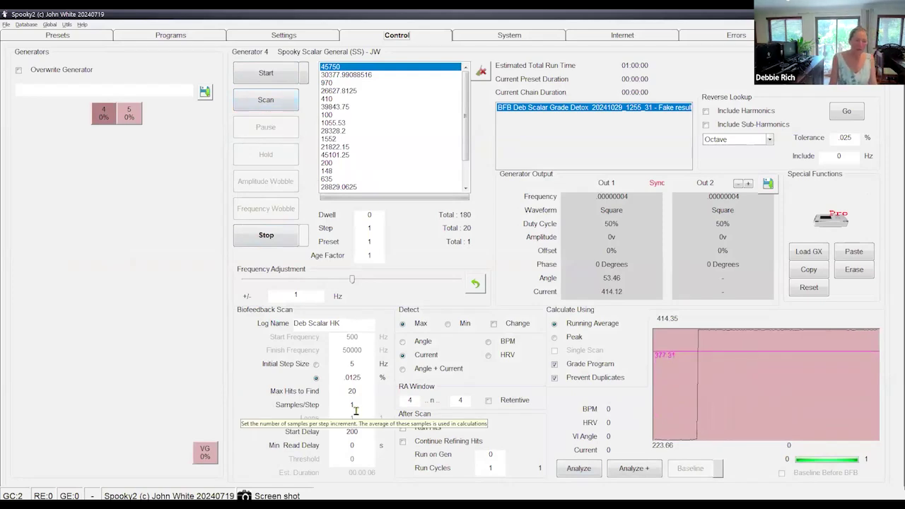
double_click(355, 408)
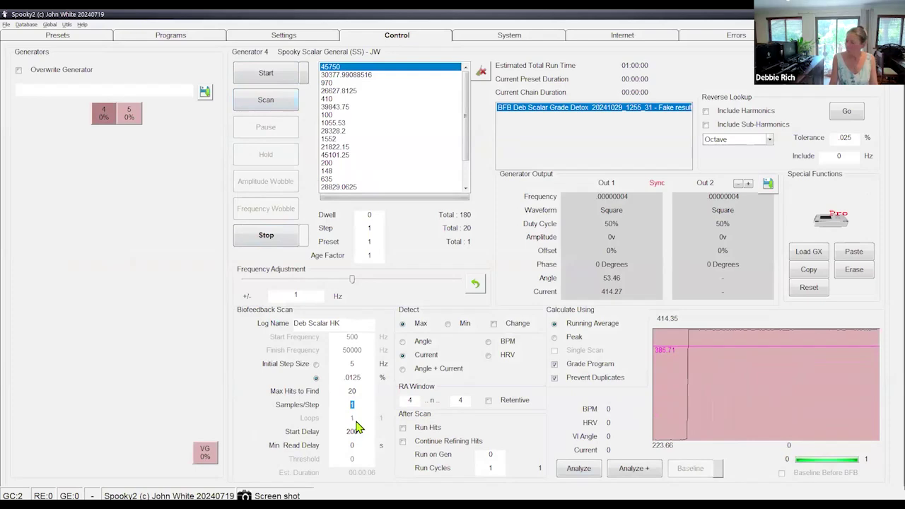